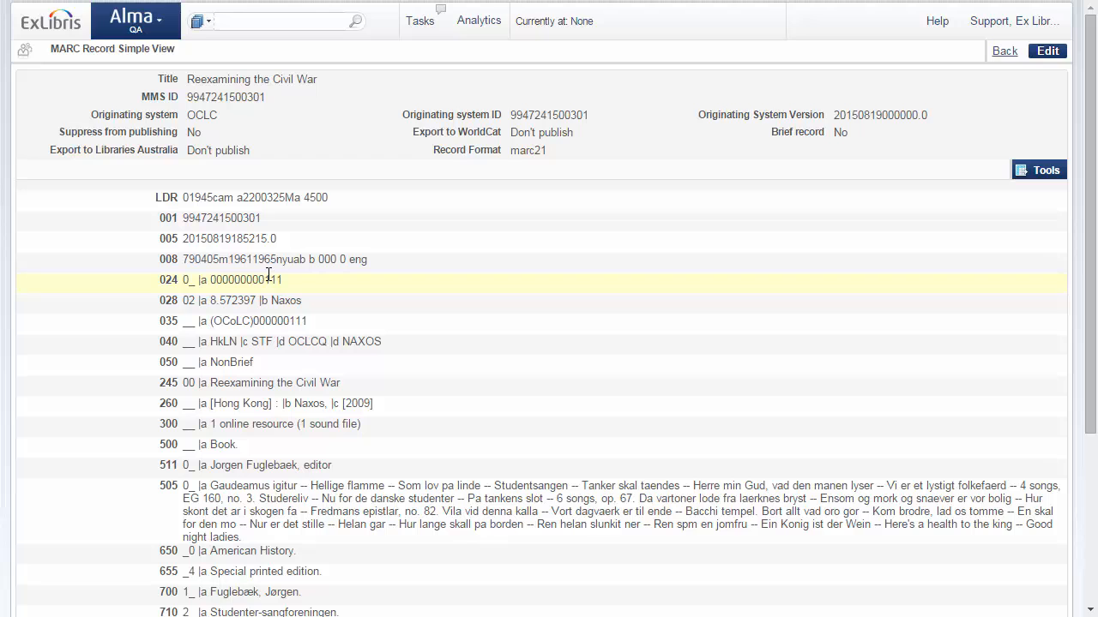
Step: Leave the record view and start a new import profile of type Repository in the Resource Management configuration
{"action": "left_click", "coordinate": [1004, 51]}
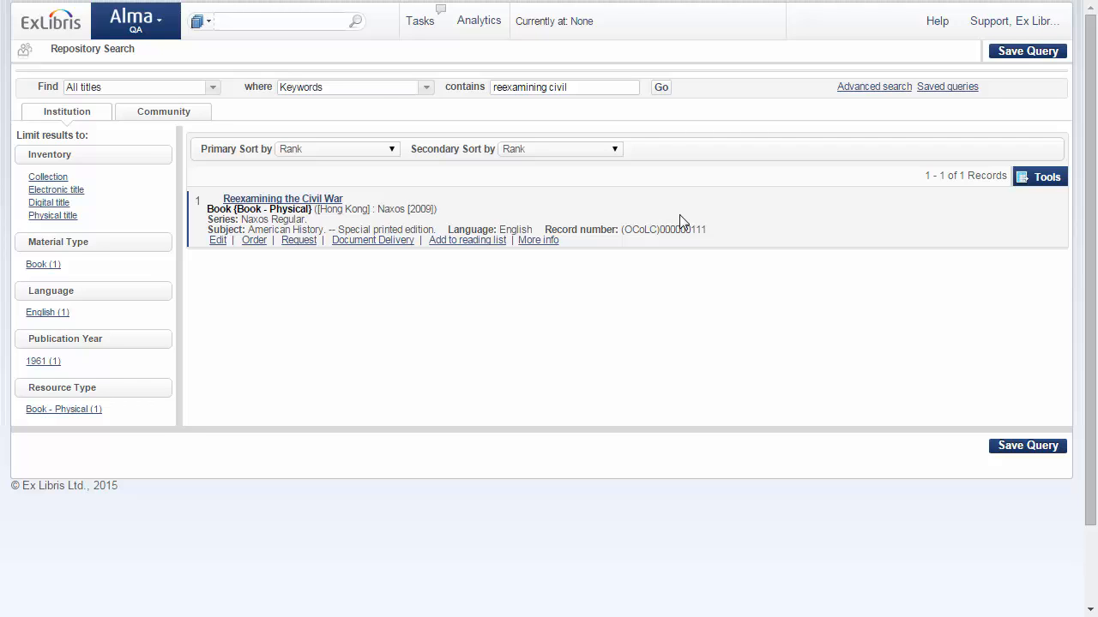
{"action": "mouse_move", "coordinate": [151, 27]}
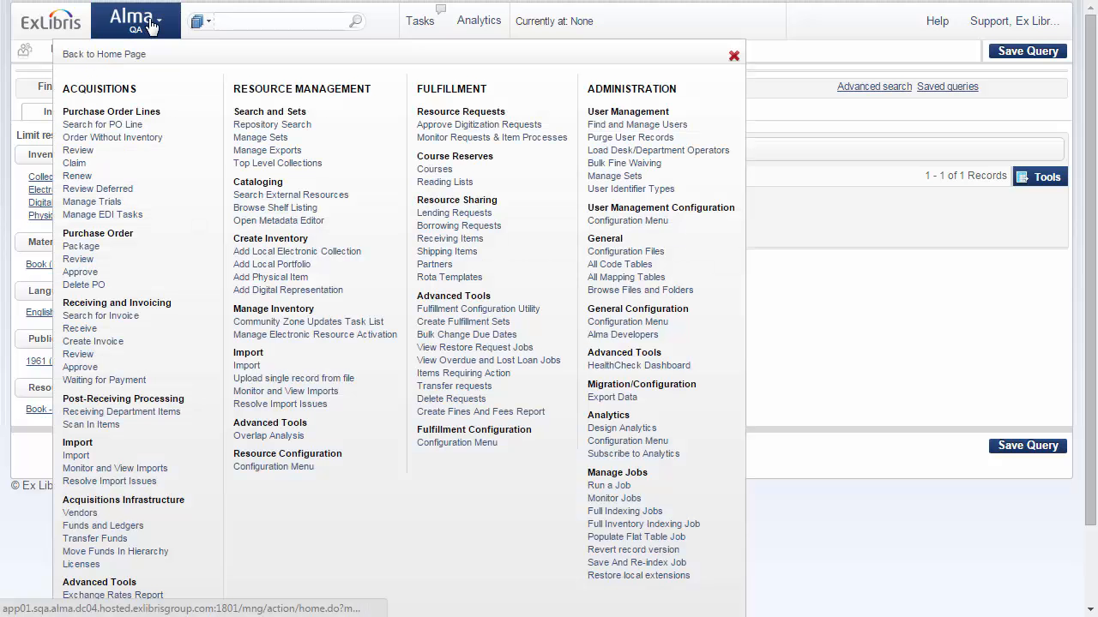
{"action": "left_click", "coordinate": [272, 468]}
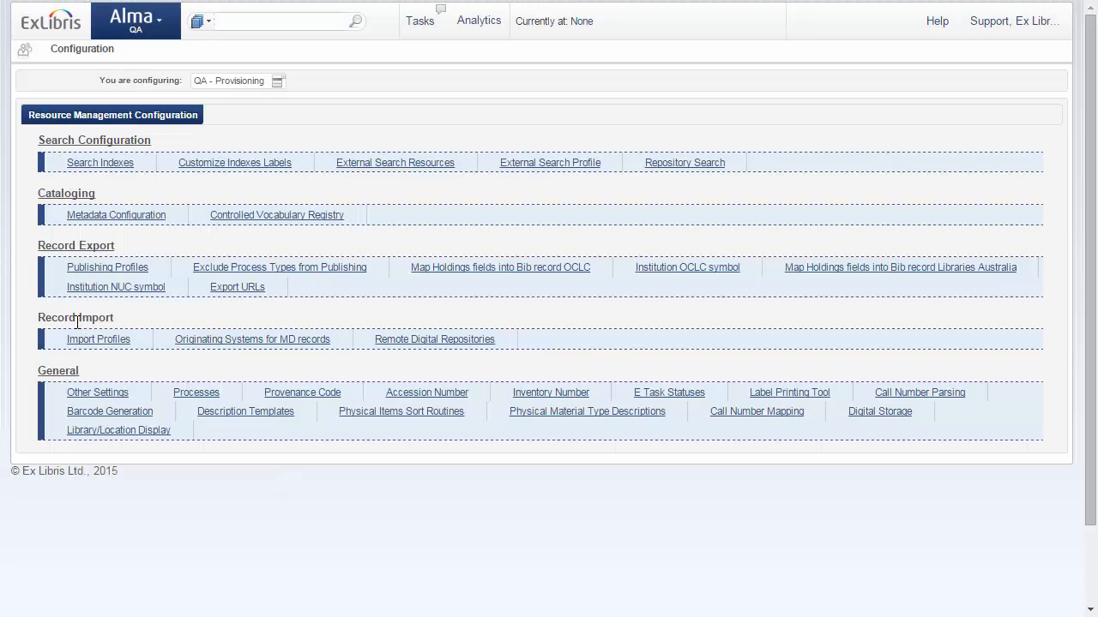
{"action": "left_click", "coordinate": [82, 343]}
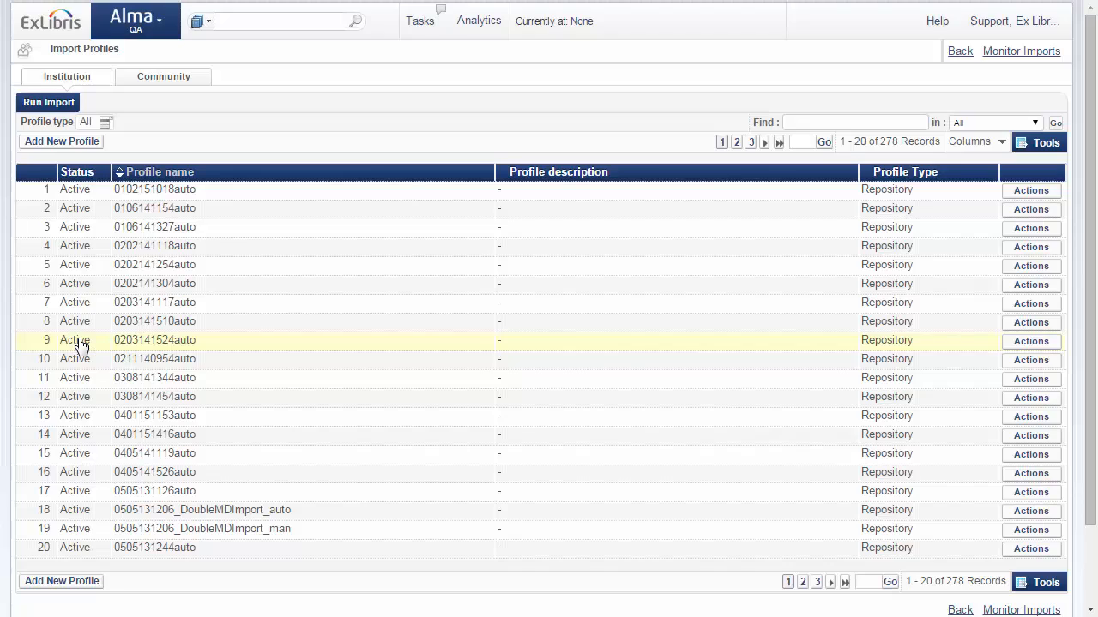
{"action": "left_click", "coordinate": [89, 142]}
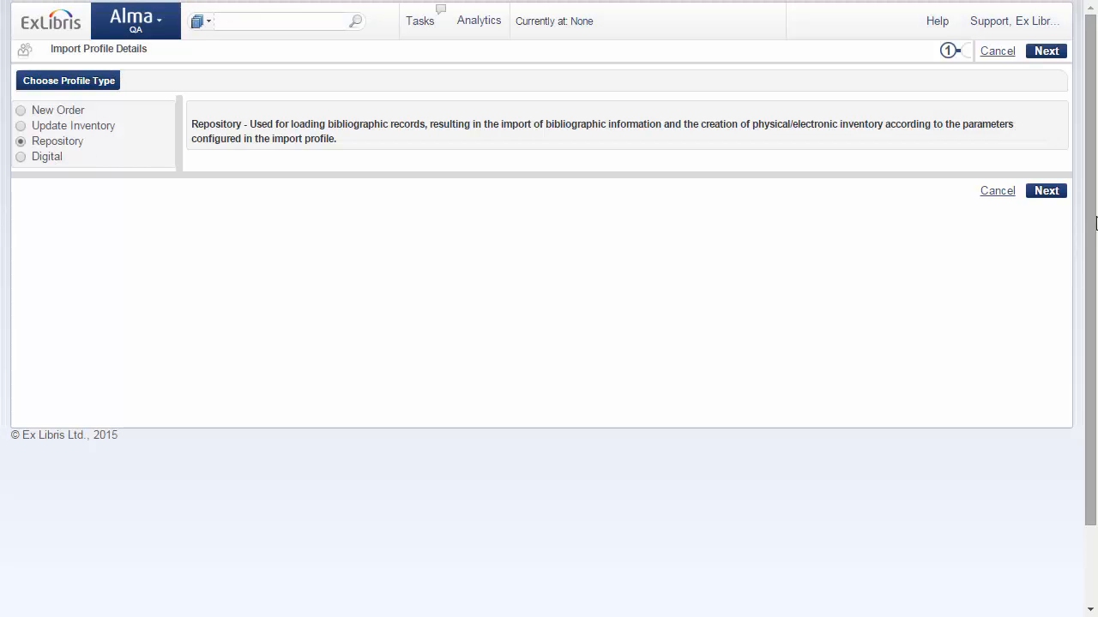
{"action": "left_click", "coordinate": [1058, 194]}
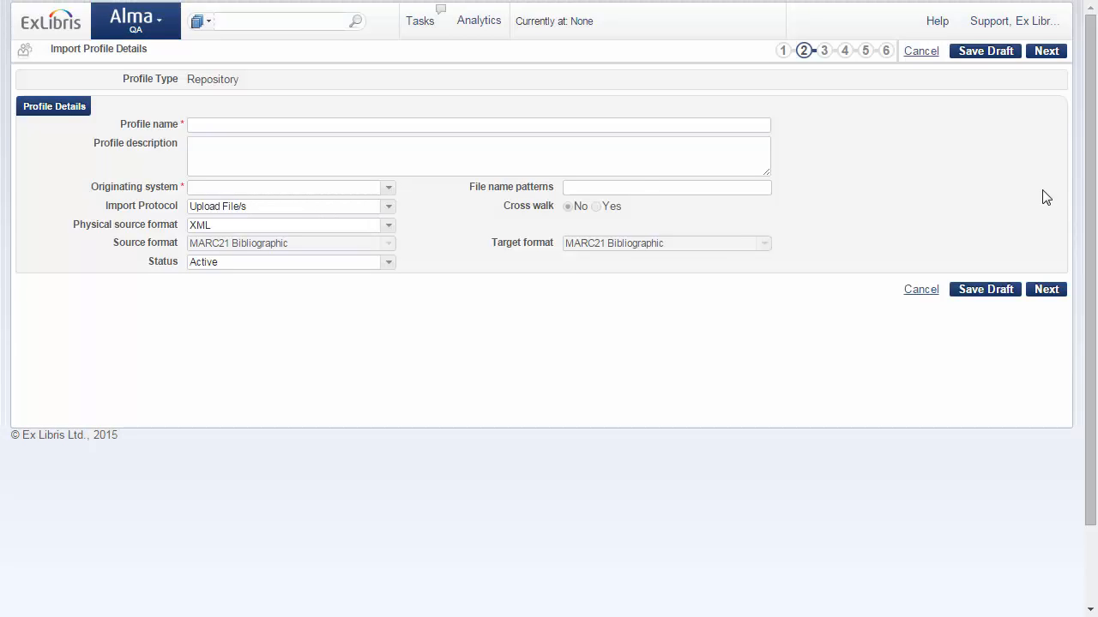
Step: Name the profile "Import - Keep New Record" and describe it as "Don't override/merge new records by old ones"
{"action": "left_click", "coordinate": [223, 125]}
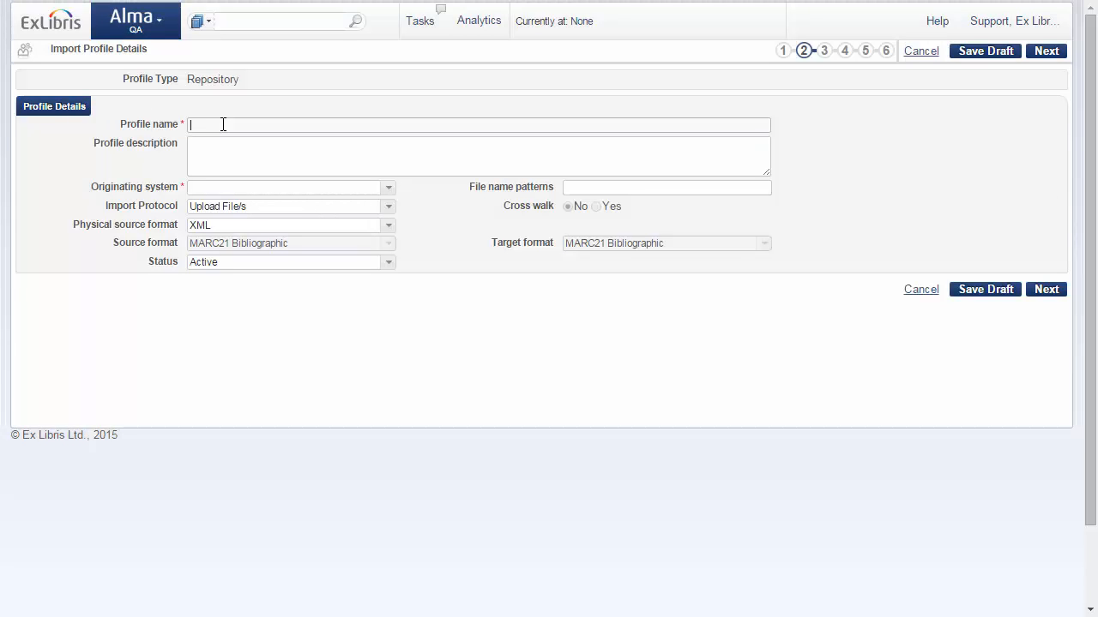
{"action": "type", "text": "Import - Keep New Record"}
{"action": "left_click", "coordinate": [223, 124]}
{"action": "type", "text": "-"}
{"action": "left_click", "coordinate": [247, 161]}
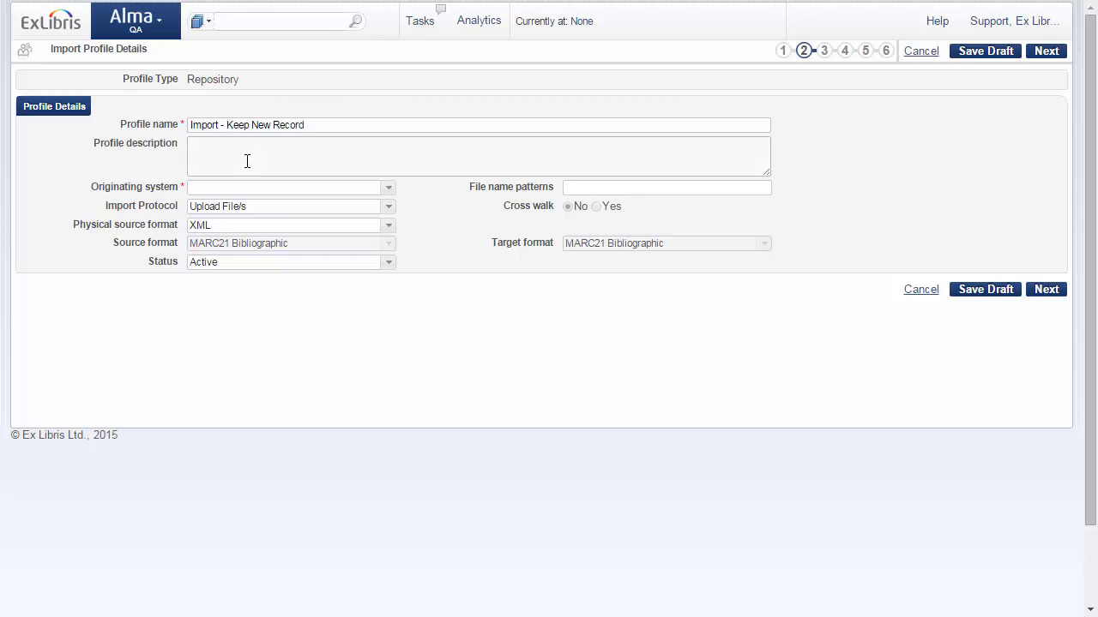
{"action": "type", "text": "Don't override/merge new records by old ones"}
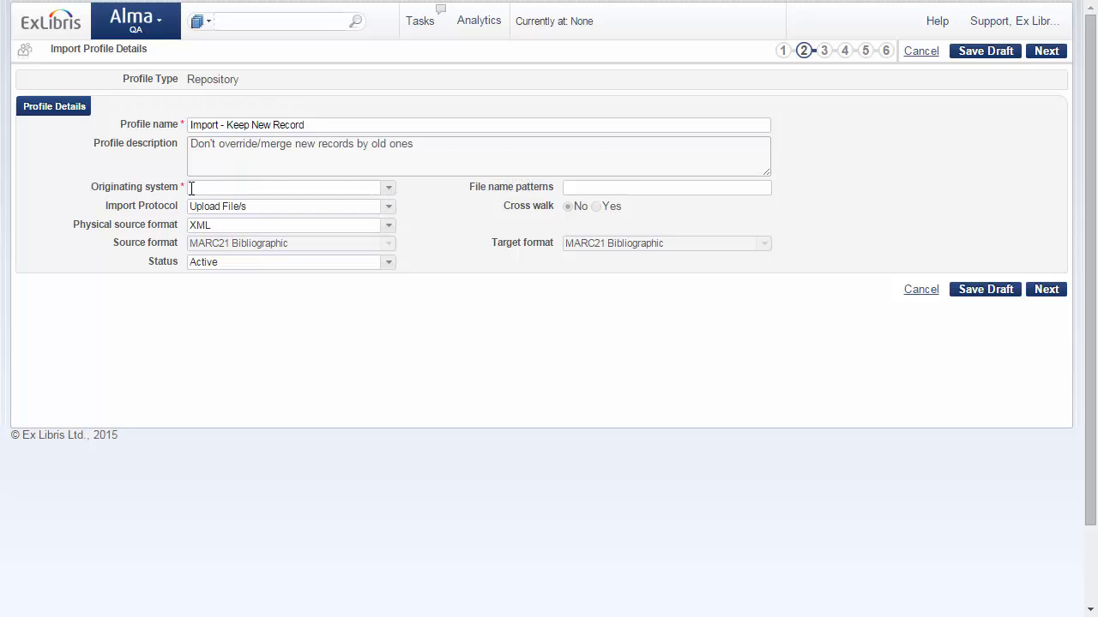
Step: Set the originating system to WorldCat and continue to the match settings, keeping the default normalization and validation options
{"action": "left_click", "coordinate": [390, 193]}
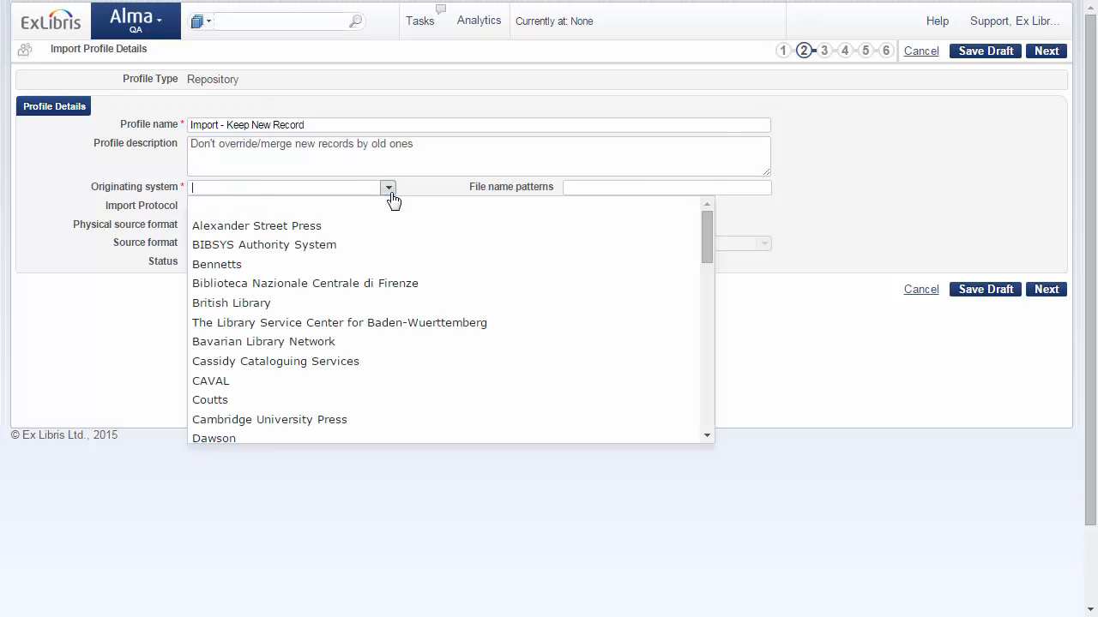
{"action": "left_click_drag", "start_coordinate": [706, 240], "coordinate": [709, 392]}
{"action": "left_click", "coordinate": [223, 241]}
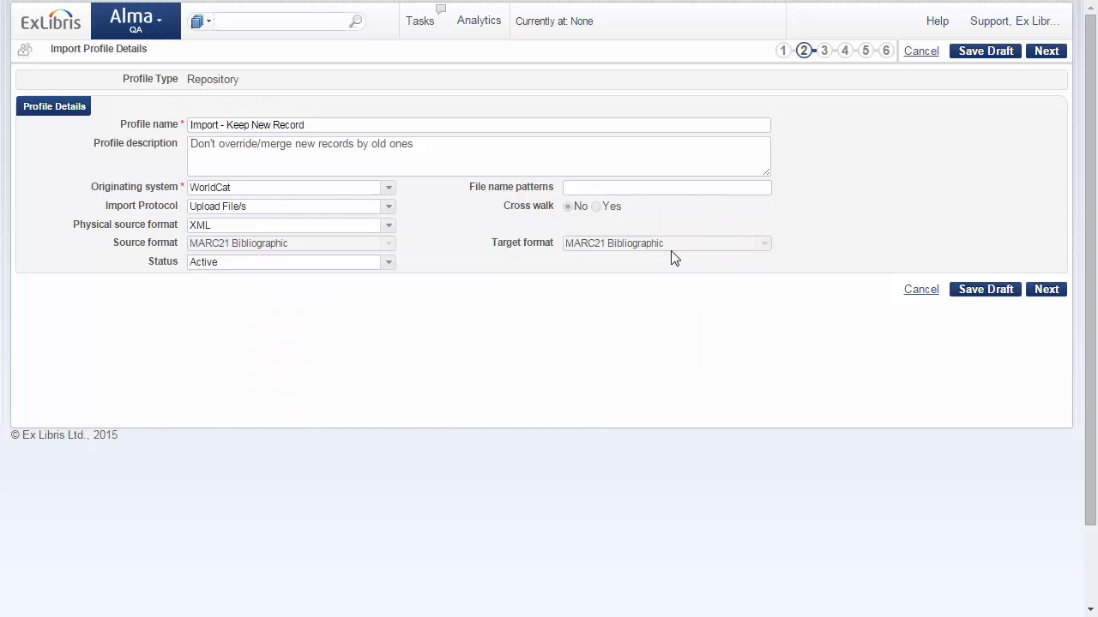
{"action": "left_click", "coordinate": [1047, 291]}
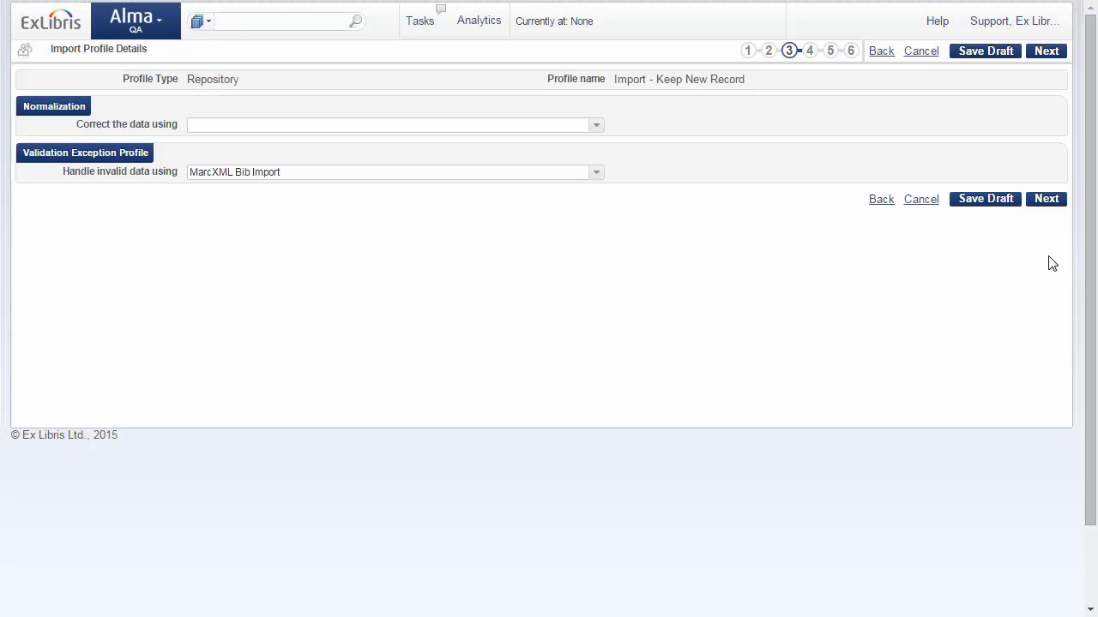
{"action": "left_click", "coordinate": [1046, 199]}
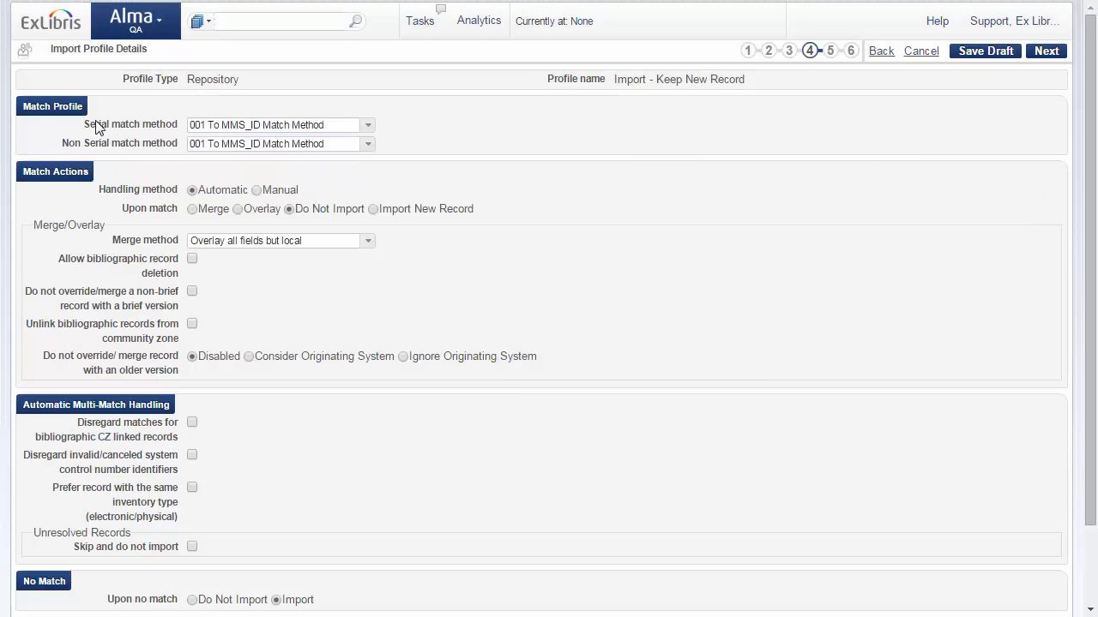
Step: Set both the serial and non-serial match methods to 035 (Other System Identifier)
{"action": "left_click", "coordinate": [368, 125]}
{"action": "left_click", "coordinate": [314, 280]}
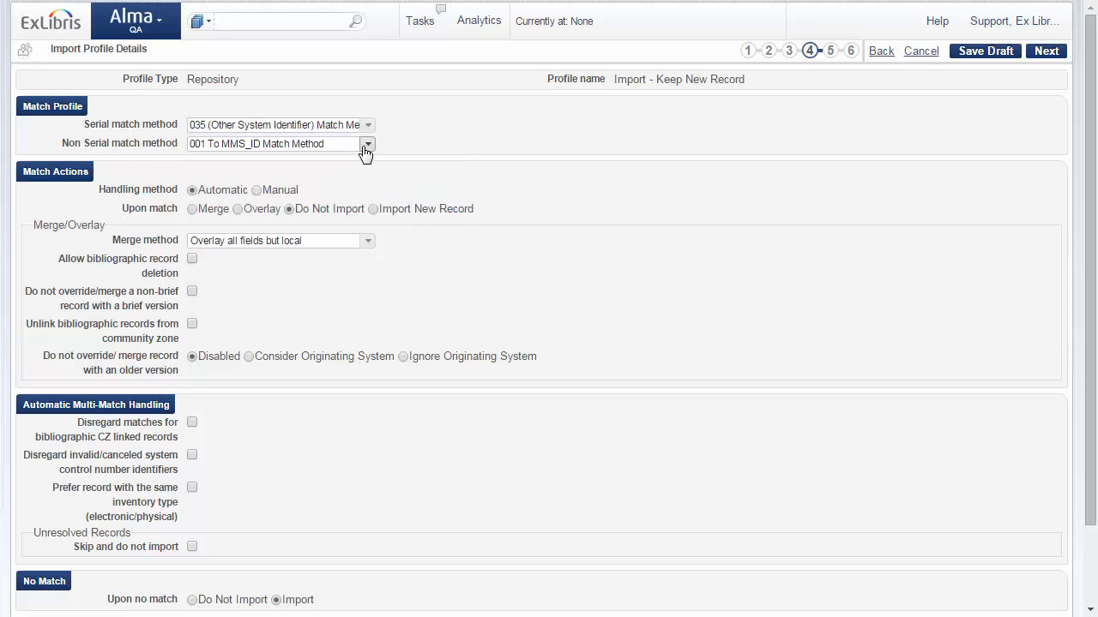
{"action": "left_click", "coordinate": [368, 144]}
{"action": "left_click", "coordinate": [247, 300]}
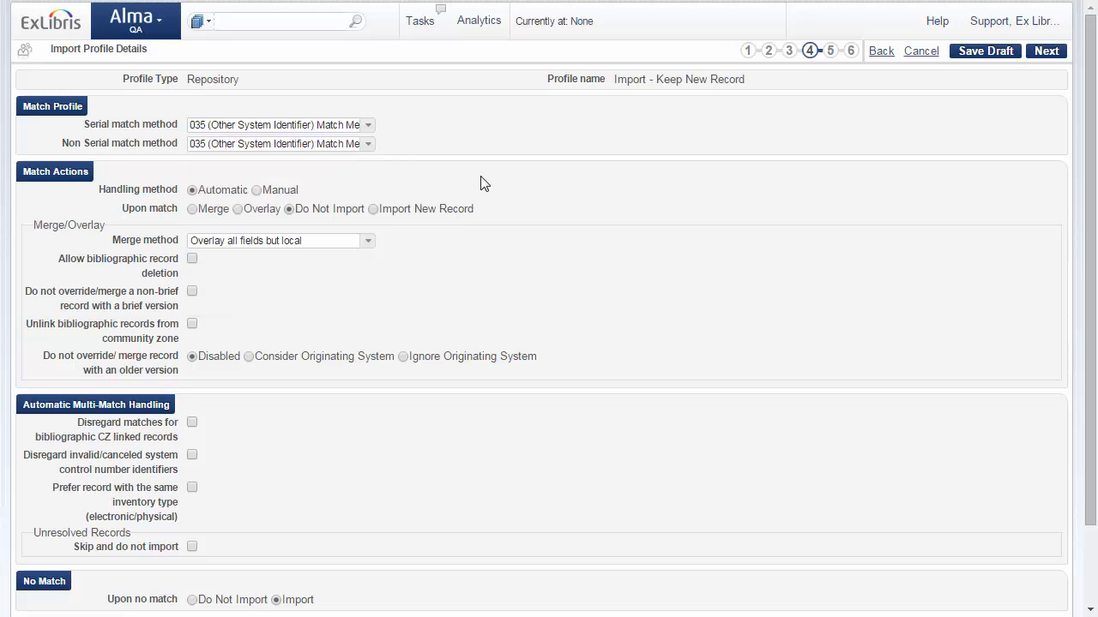
Step: Choose Overlay upon match and set "Do not override/merge record with an older version" to Consider Originating System
{"action": "left_click", "coordinate": [238, 209]}
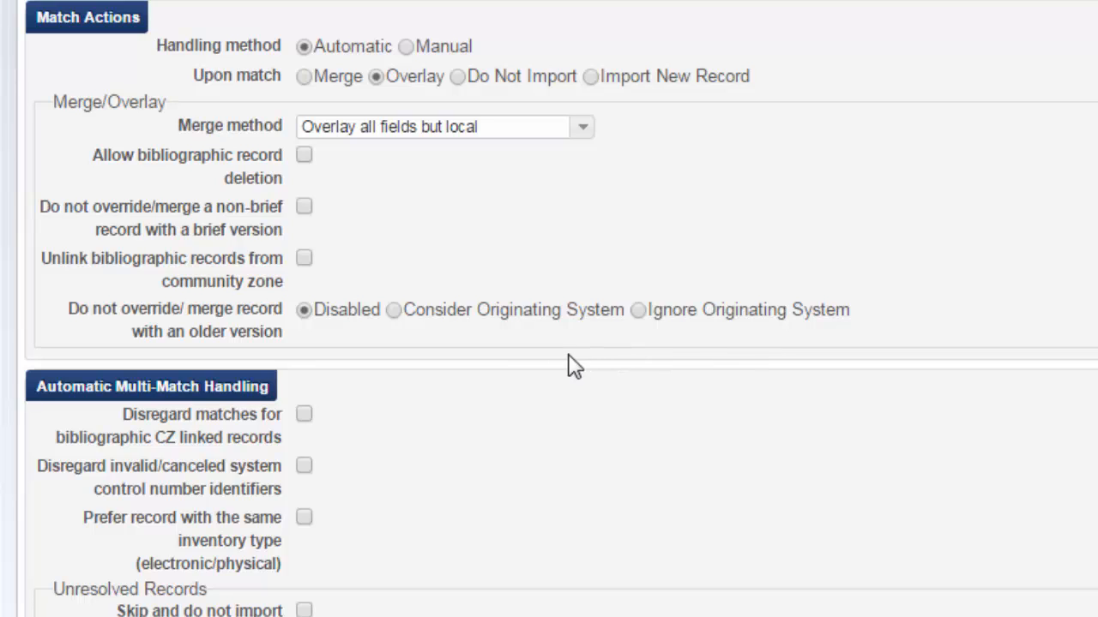
{"action": "left_click", "coordinate": [397, 314]}
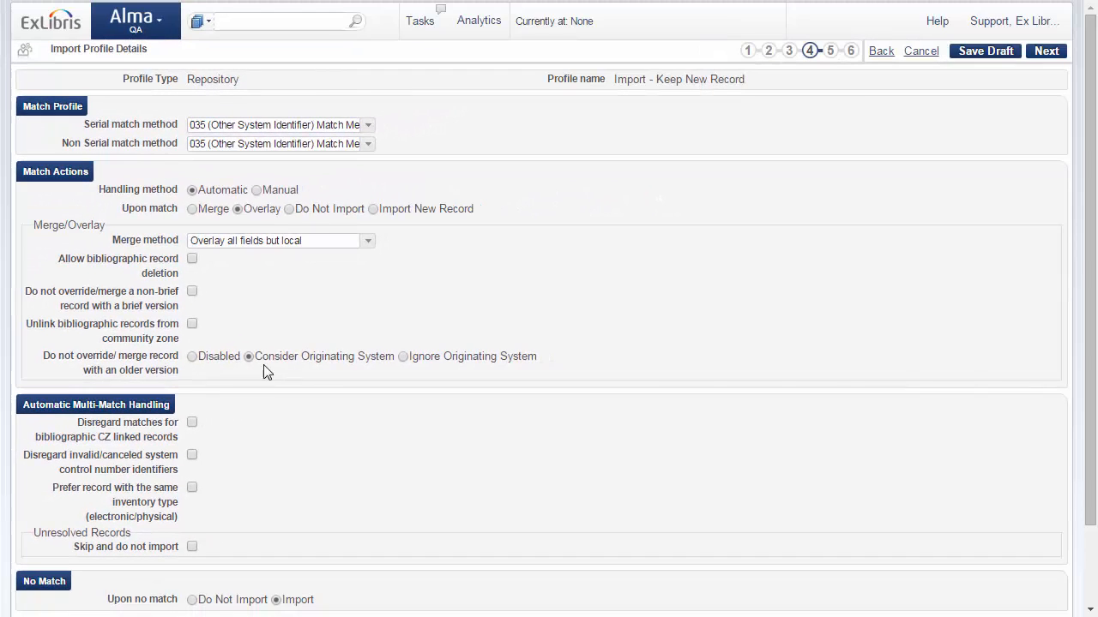
{"action": "scroll", "coordinate": [620, 414], "scroll_direction": "down", "scroll_amount": 2}
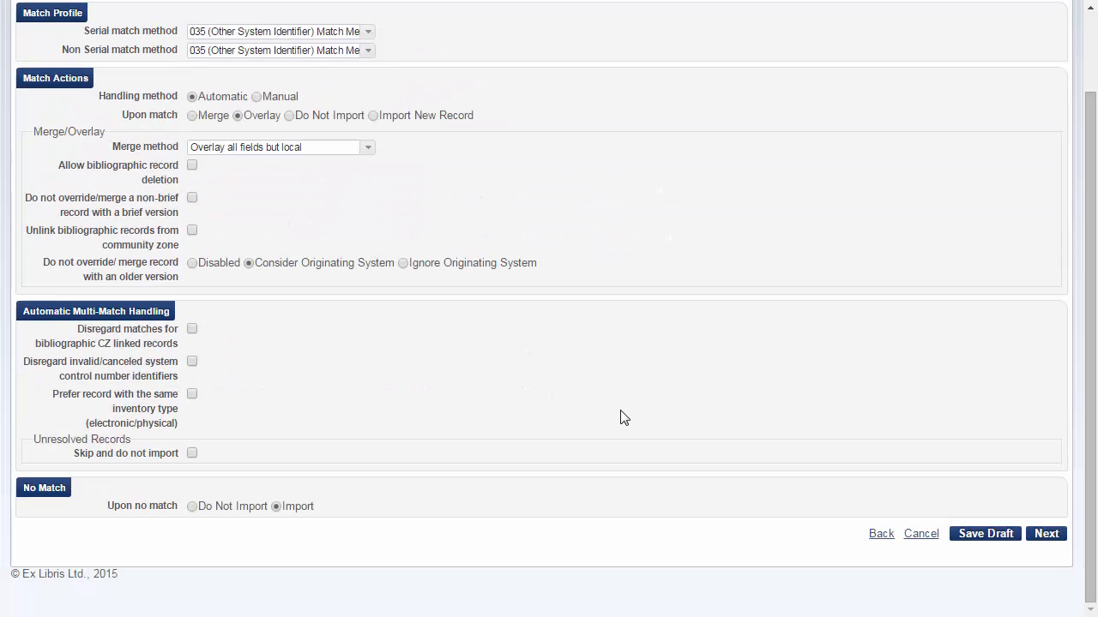
Step: Accept the default management tags and inventory operations, and save the import profile
{"action": "left_click", "coordinate": [1049, 535]}
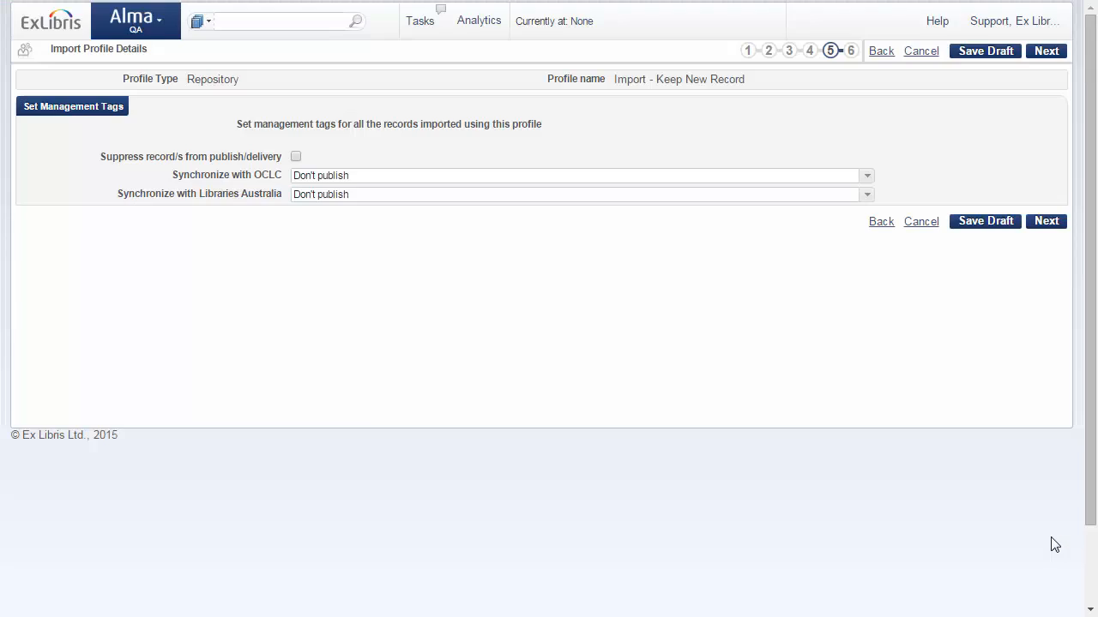
{"action": "left_click", "coordinate": [1048, 223]}
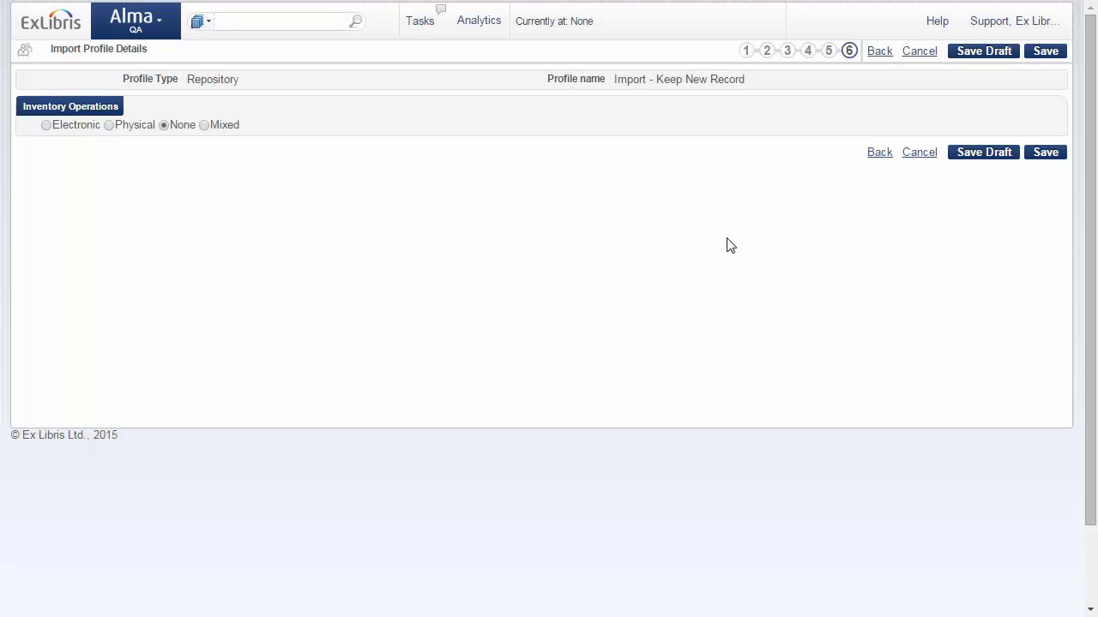
{"action": "left_click", "coordinate": [1048, 152]}
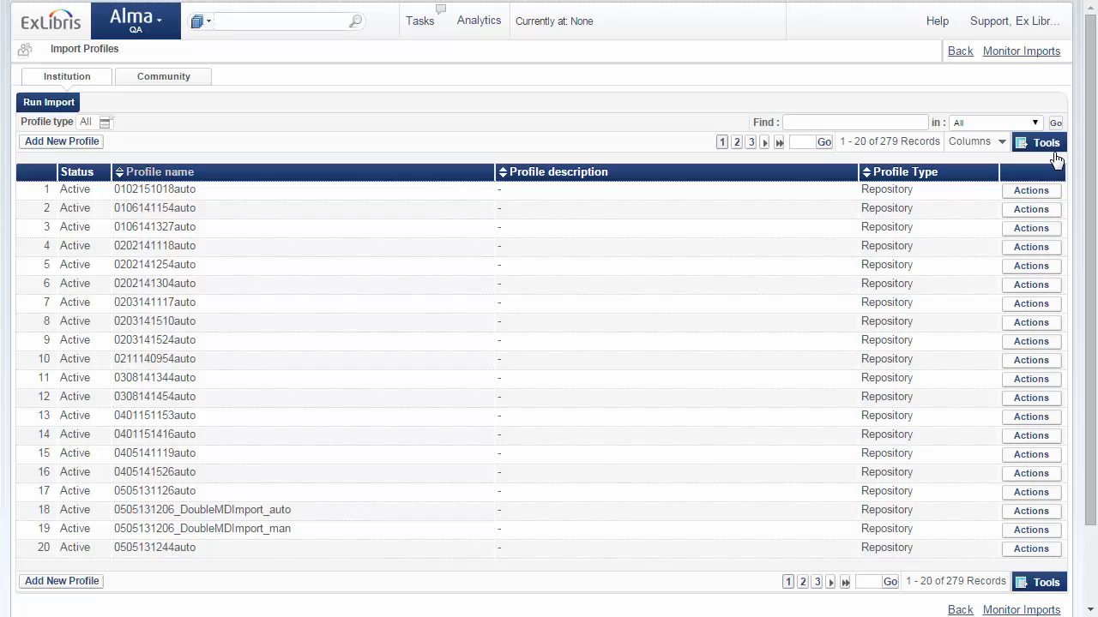
Step: Find the import profile by searching for "Keep", and start an import run with it up to choosing the file
{"action": "left_click", "coordinate": [799, 121]}
{"action": "type", "text": "Keep"}
{"action": "key", "text": "Return"}
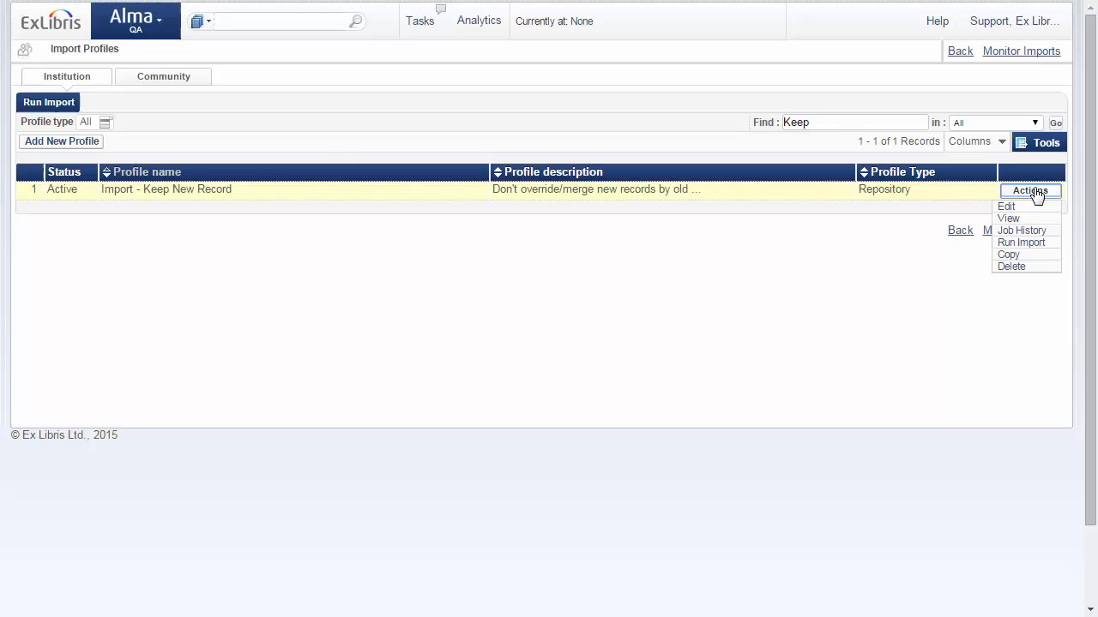
{"action": "left_click", "coordinate": [1029, 244]}
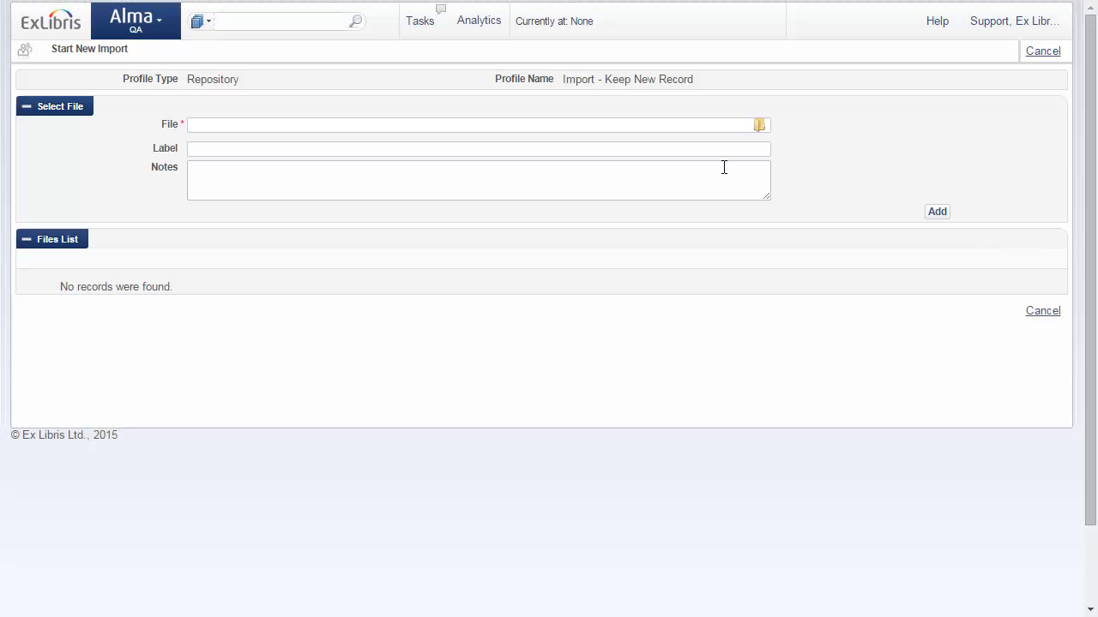
{"action": "left_click", "coordinate": [759, 127]}
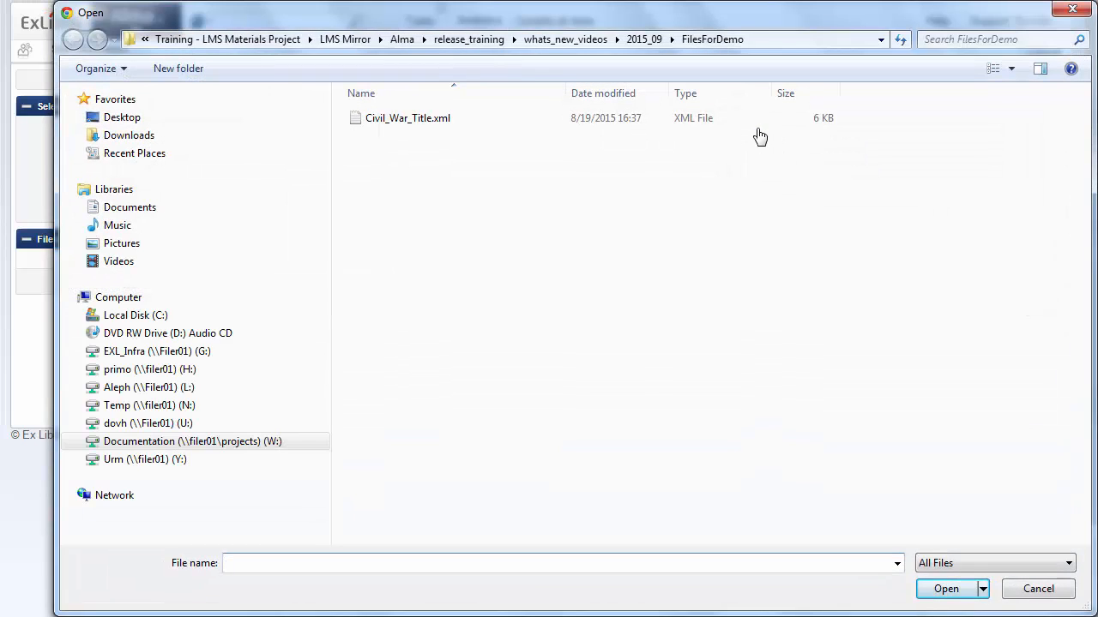
Step: Inspect the MARC fields of Civil_War_Title.xml in Notepad++, and return to the file selection
{"action": "left_click", "coordinate": [384, 121]}
{"action": "right_click", "coordinate": [384, 120]}
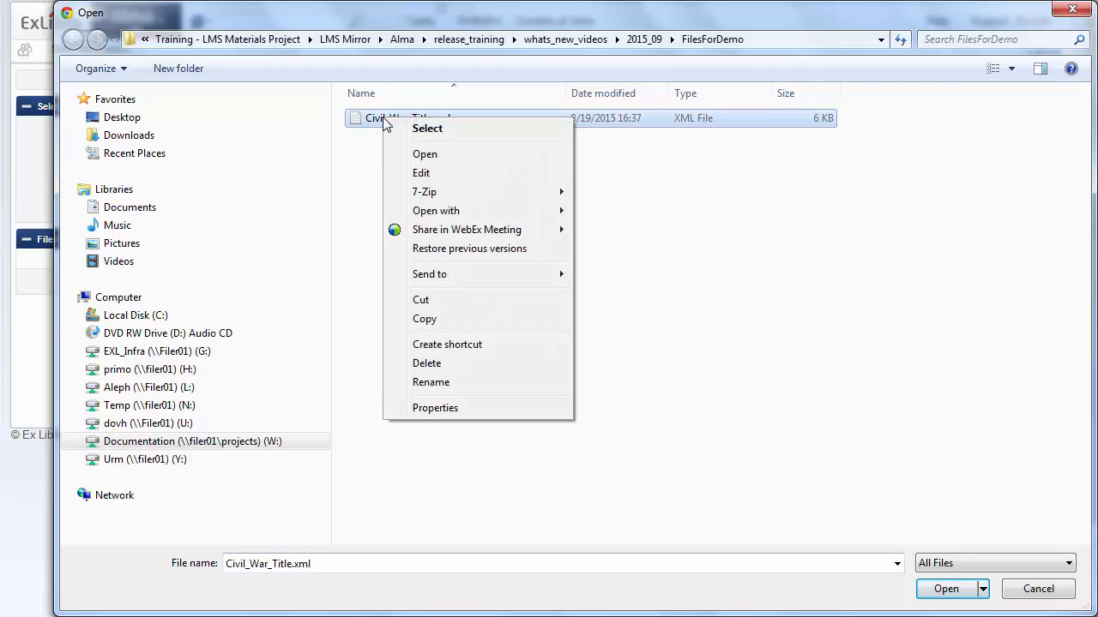
{"action": "mouse_move", "coordinate": [467, 210]}
{"action": "left_click", "coordinate": [646, 248]}
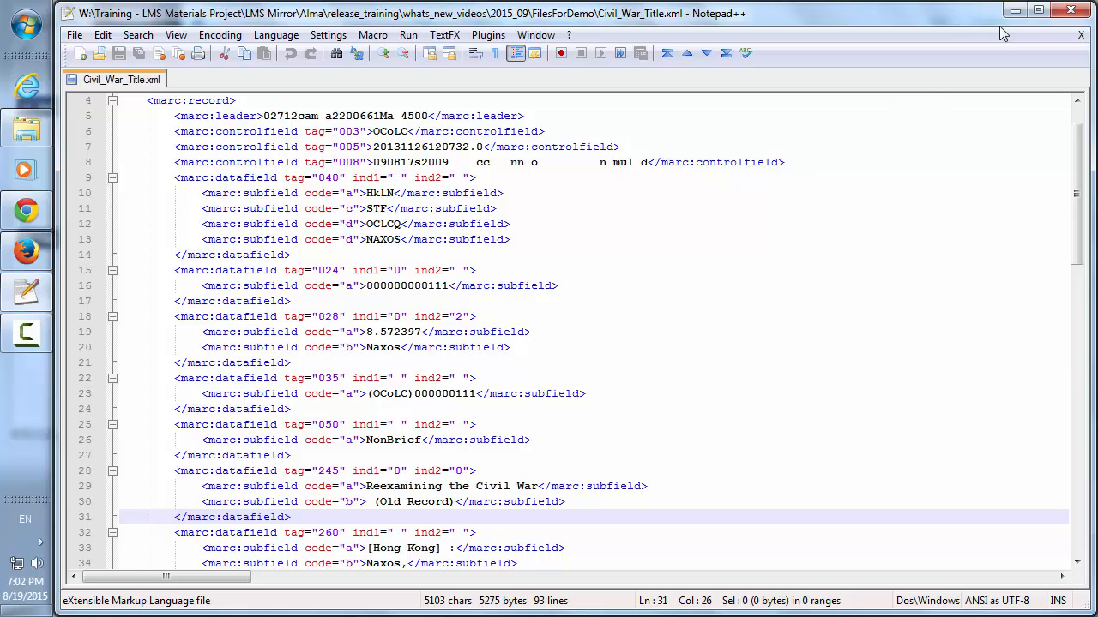
{"action": "left_click", "coordinate": [1080, 34]}
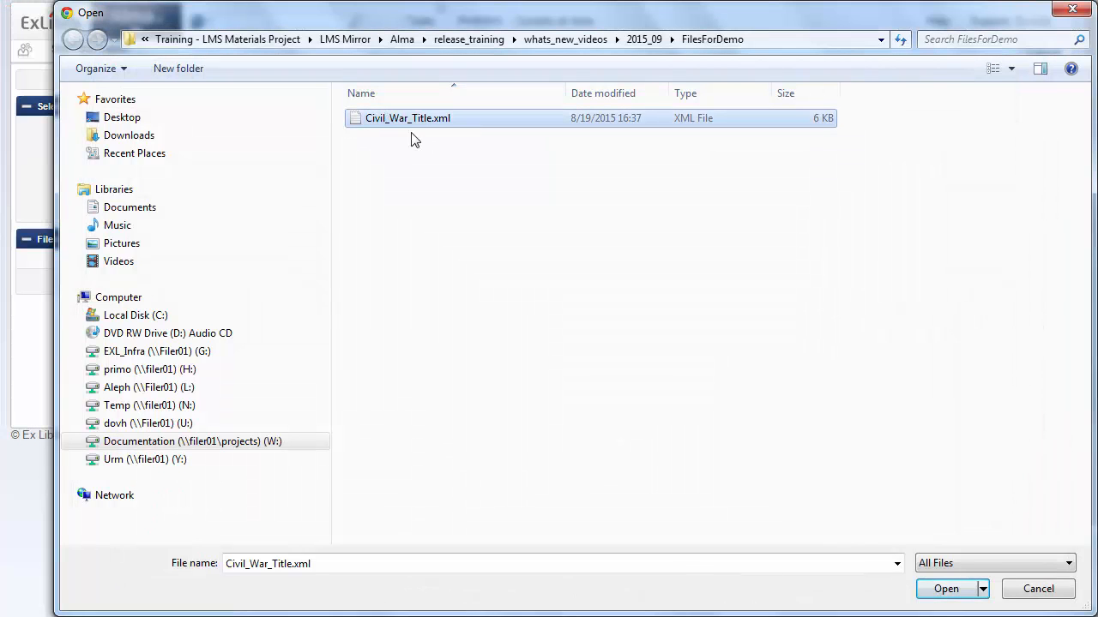
Step: Add Civil_War_Title.xml to the import's files list and submit the import job
{"action": "left_click", "coordinate": [935, 590]}
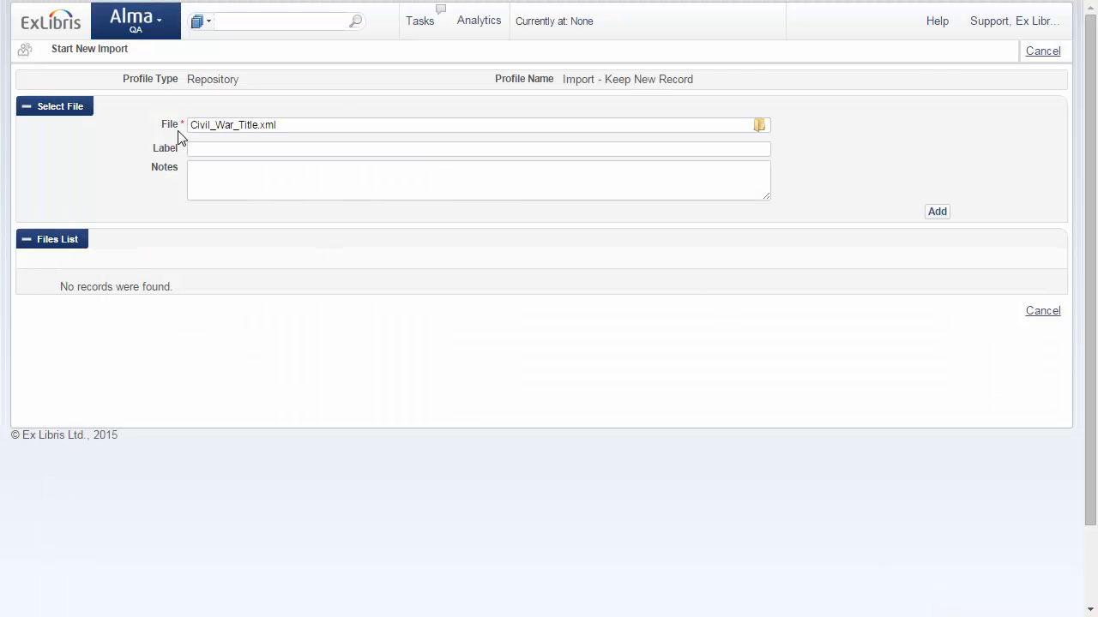
{"action": "left_click", "coordinate": [938, 213]}
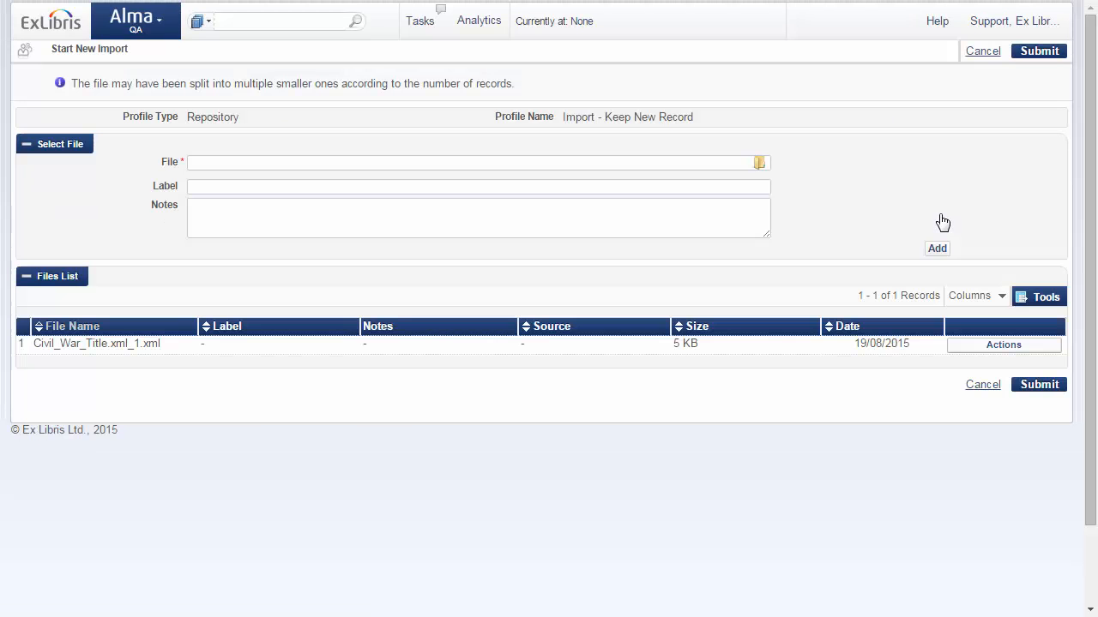
{"action": "left_click", "coordinate": [1029, 387]}
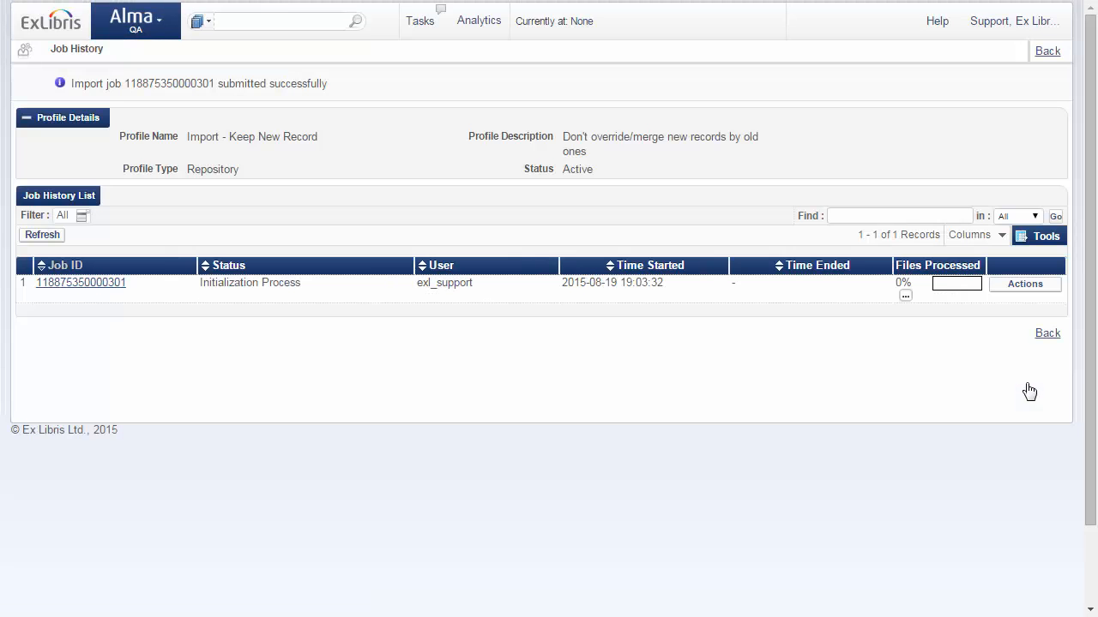
Step: Refresh the job history, open the import job's report and examine its counters and Records Not Imported section
{"action": "left_click", "coordinate": [35, 240]}
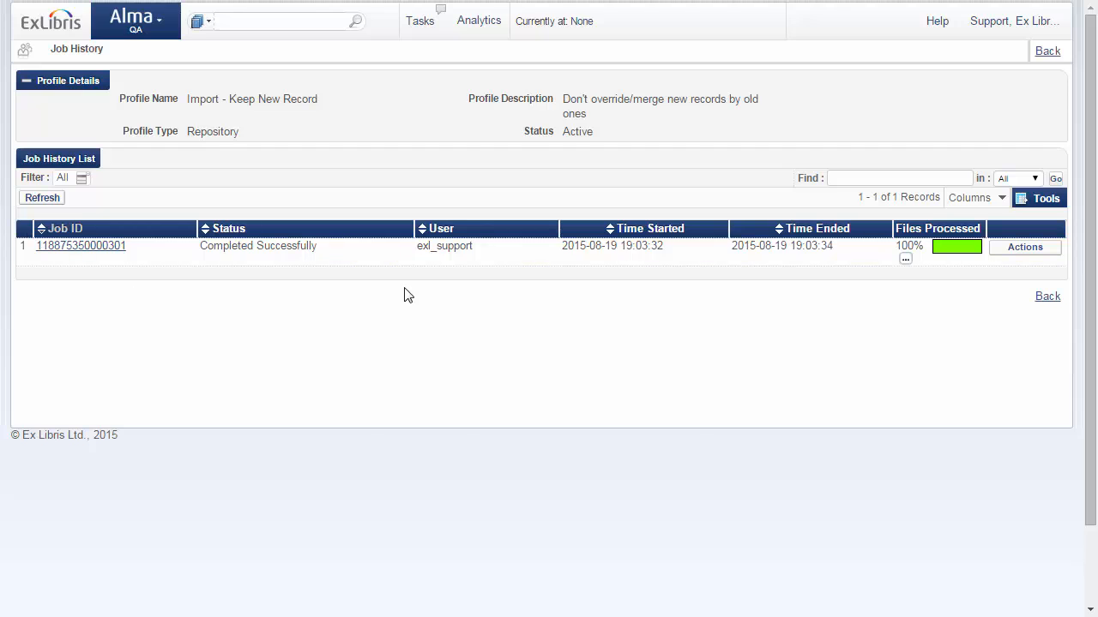
{"action": "left_click", "coordinate": [1029, 249]}
{"action": "left_click", "coordinate": [983, 262]}
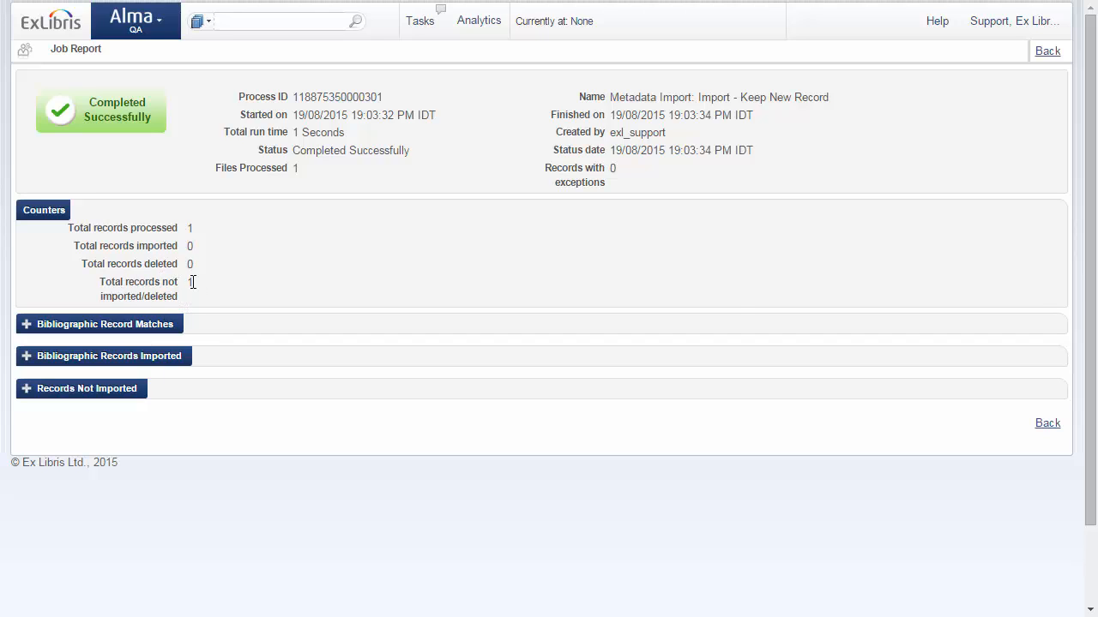
{"action": "mouse_move", "coordinate": [192, 283]}
{"action": "left_click", "coordinate": [26, 391]}
{"action": "scroll", "coordinate": [26, 396], "scroll_direction": "down", "scroll_amount": 3}
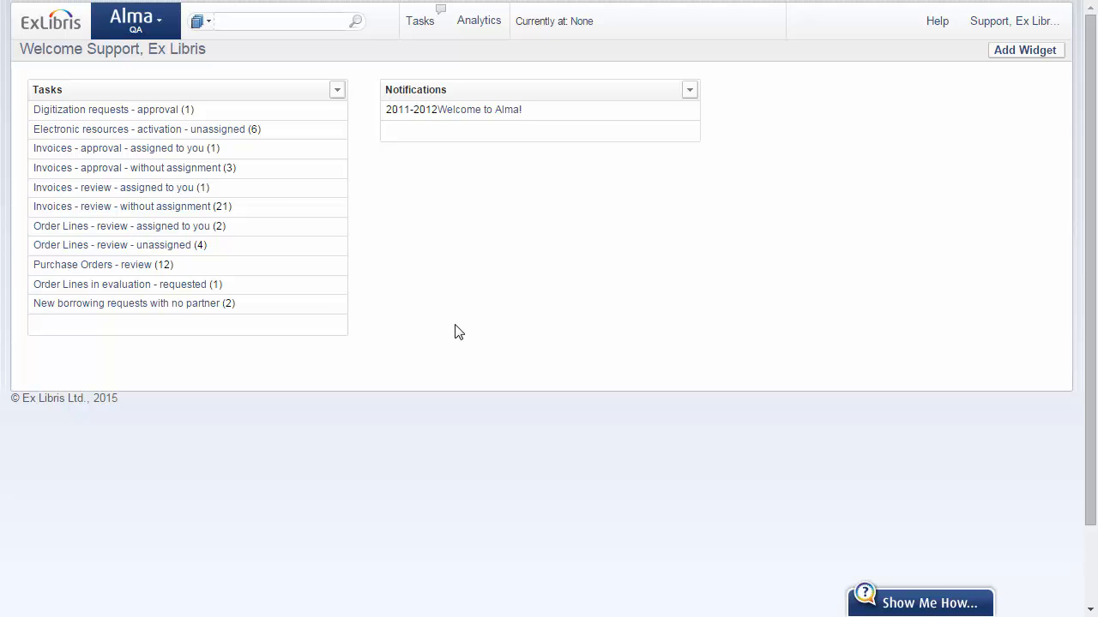
Step: Search the repository for "reexamining civil" and open the matching title's MARC record to check its originating system details
{"action": "key", "text": "F11"}
{"action": "left_click", "coordinate": [284, 26]}
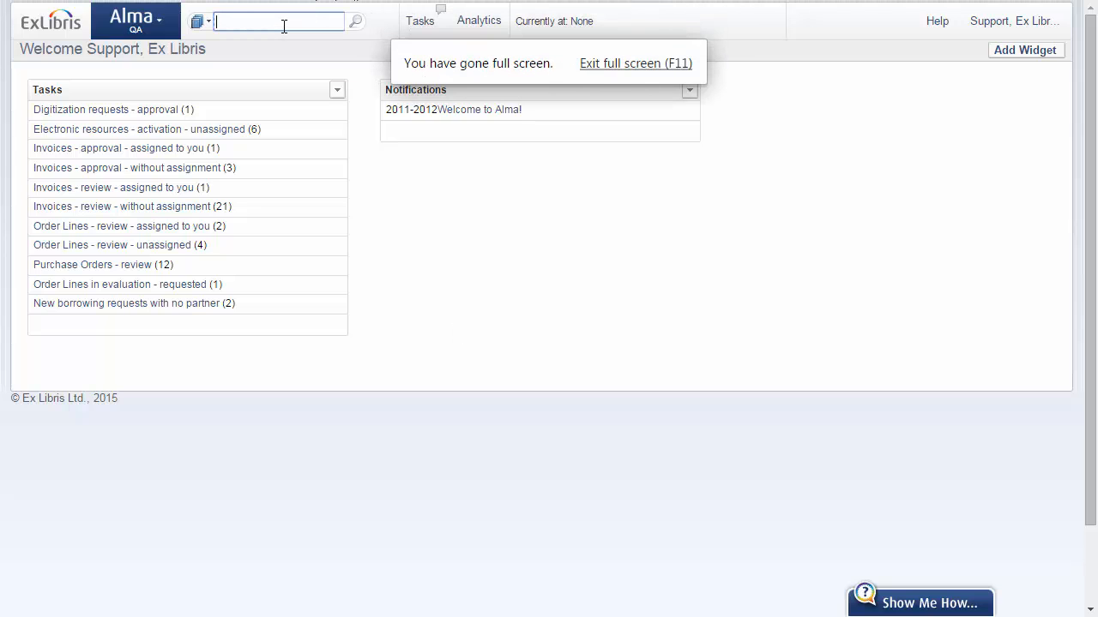
{"action": "type", "text": "reexamining civi"}
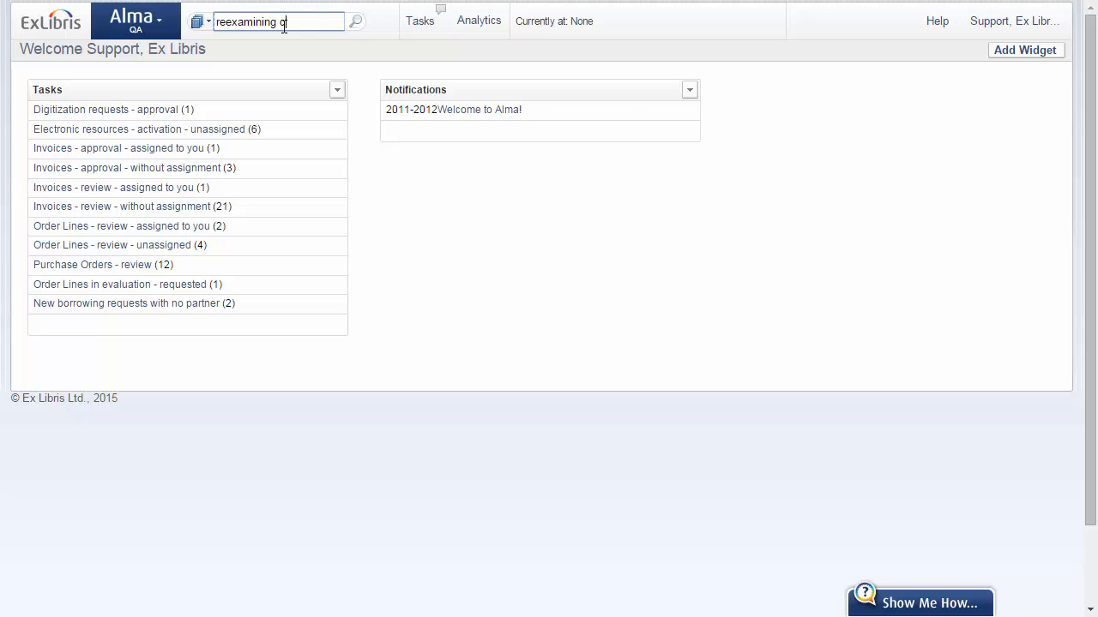
{"action": "type", "text": "l"}
{"action": "left_click", "coordinate": [355, 26]}
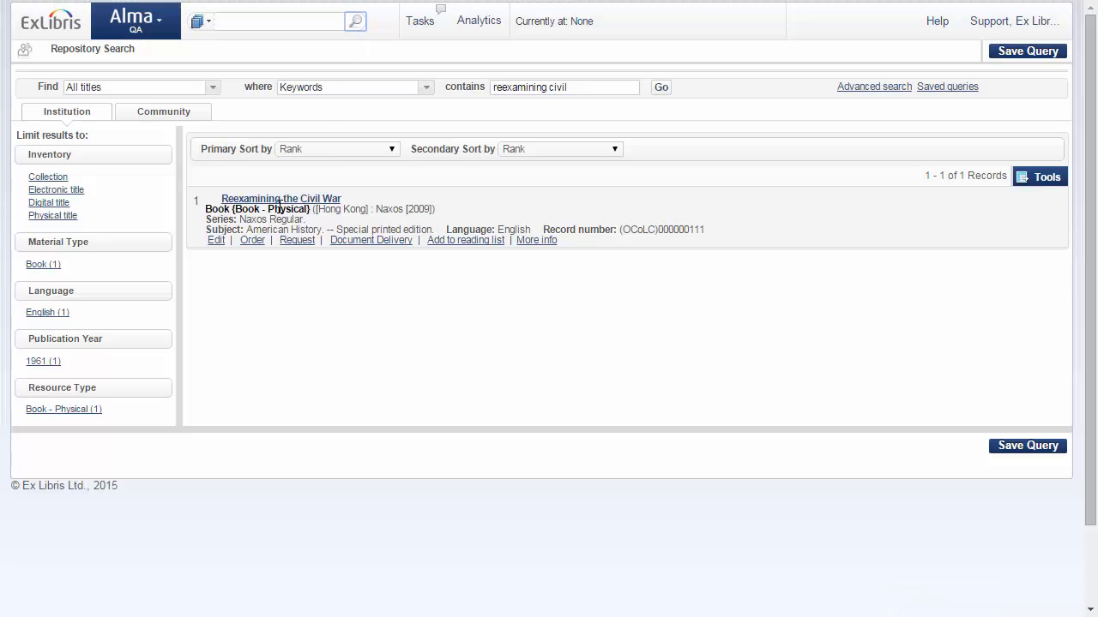
{"action": "left_click", "coordinate": [276, 199]}
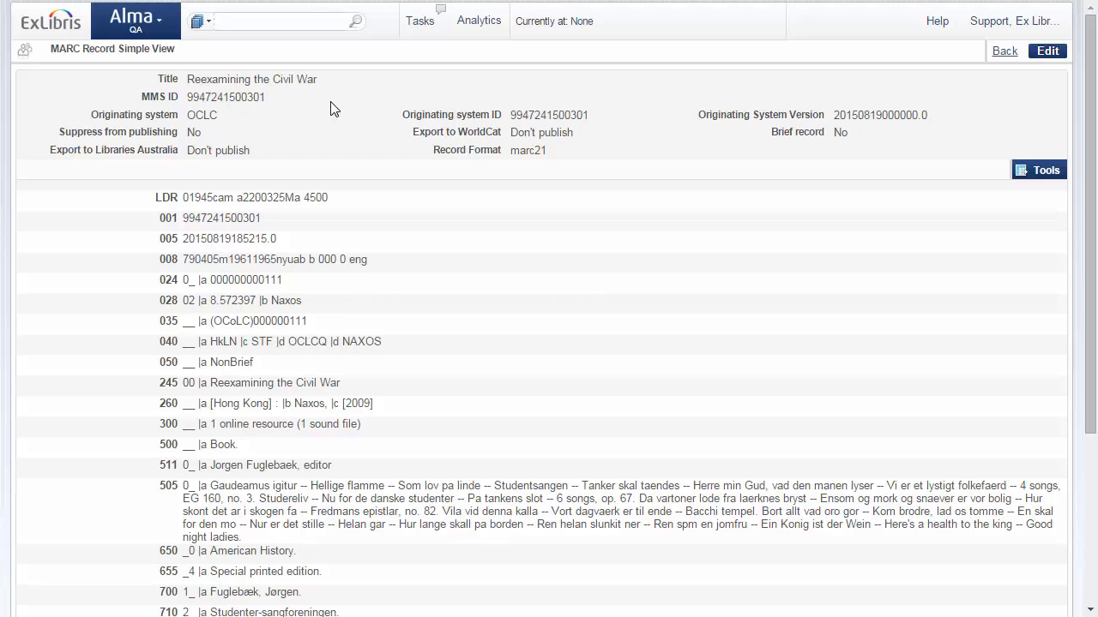
Step: Open the process list in the resource management configuration and filter it by the Bibliographic title business entity
{"action": "left_click", "coordinate": [159, 30]}
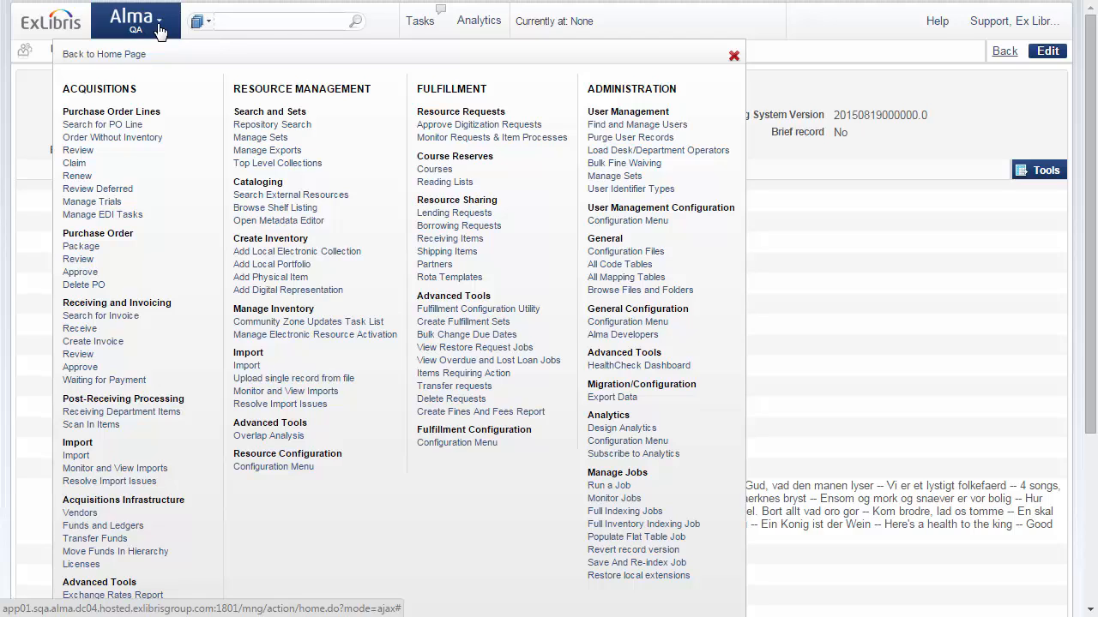
{"action": "left_click", "coordinate": [266, 467]}
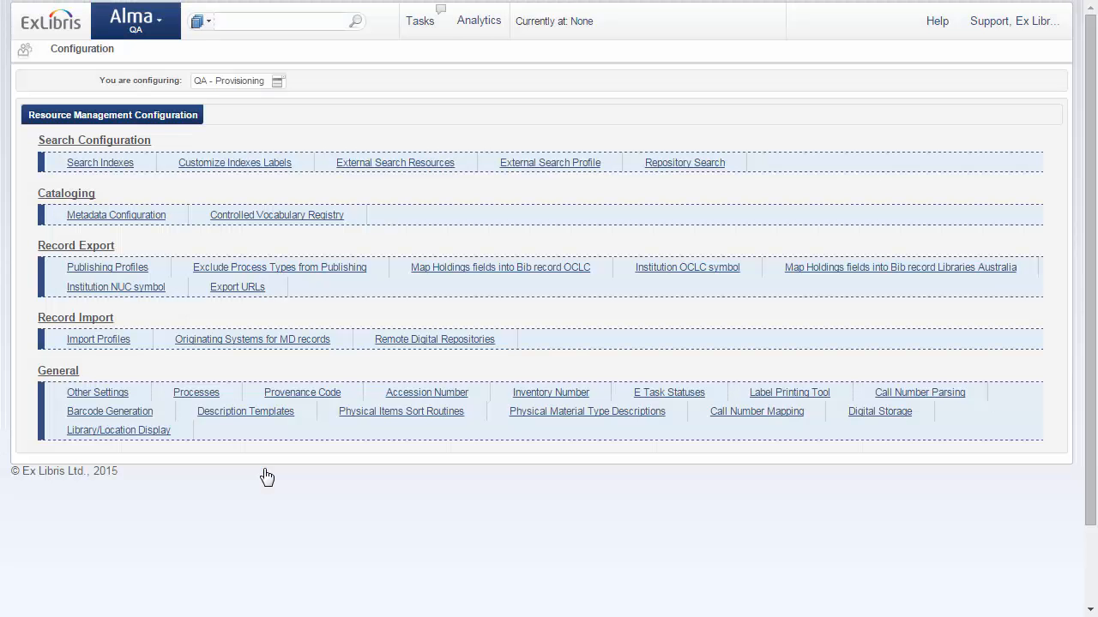
{"action": "left_click", "coordinate": [189, 395]}
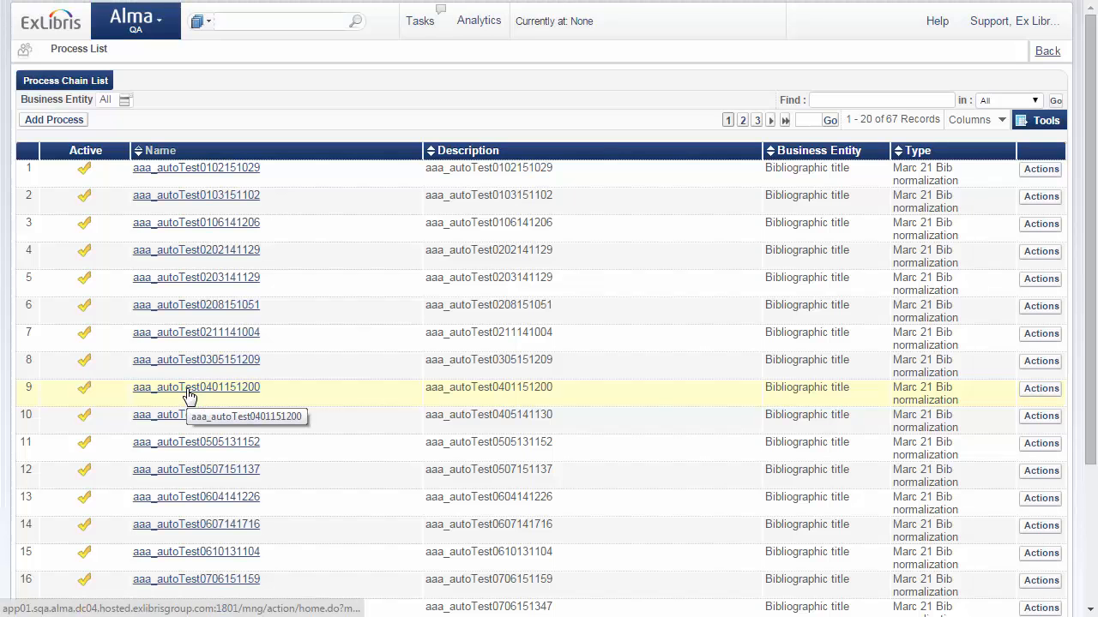
{"action": "left_click", "coordinate": [123, 100]}
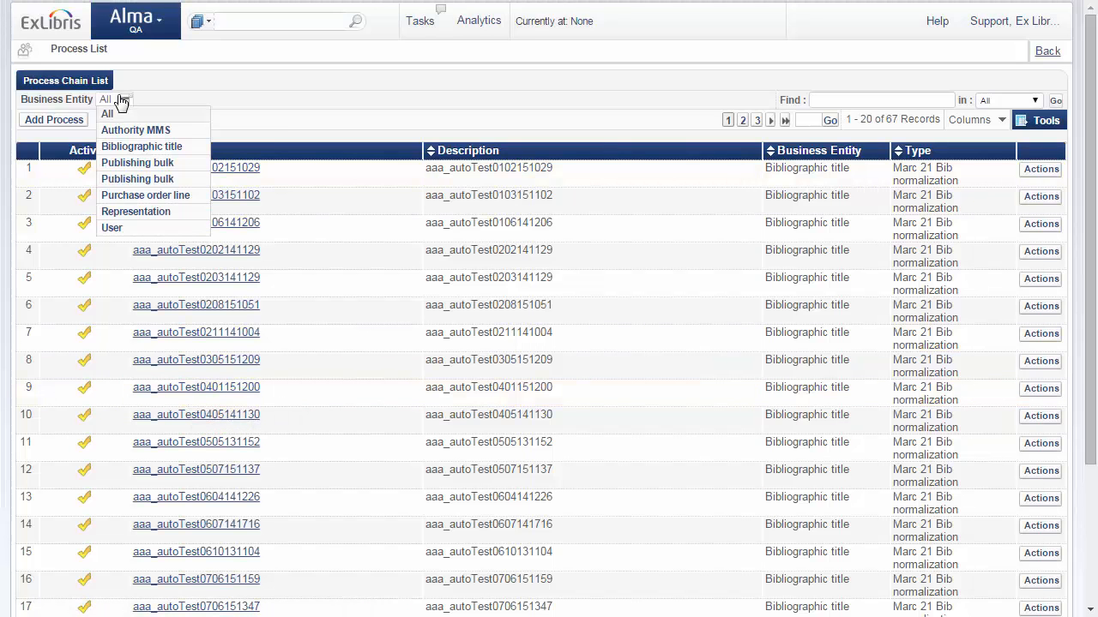
{"action": "left_click", "coordinate": [139, 148]}
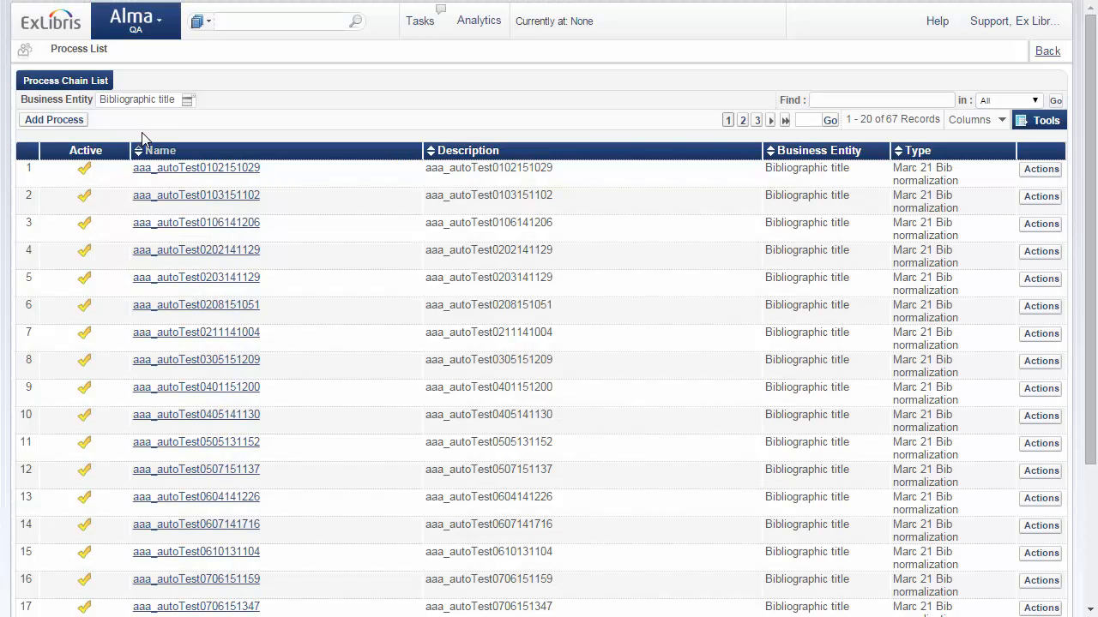
Step: Start a new process for the Bibliographic title entity with the type Marc 21 Bib normalization
{"action": "left_click", "coordinate": [73, 121]}
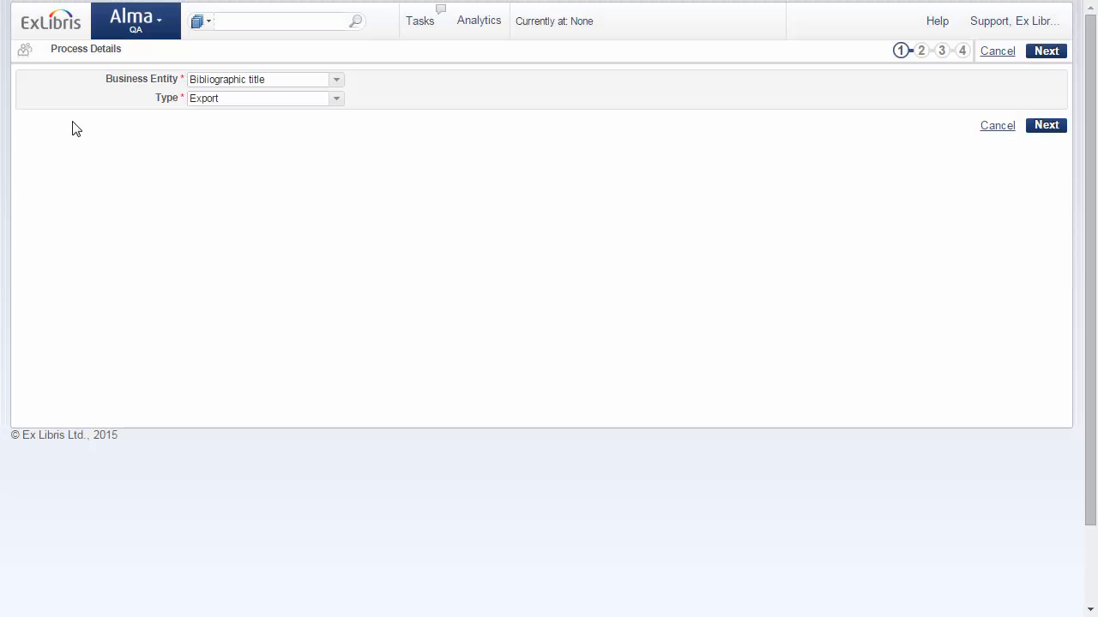
{"action": "left_click", "coordinate": [337, 100]}
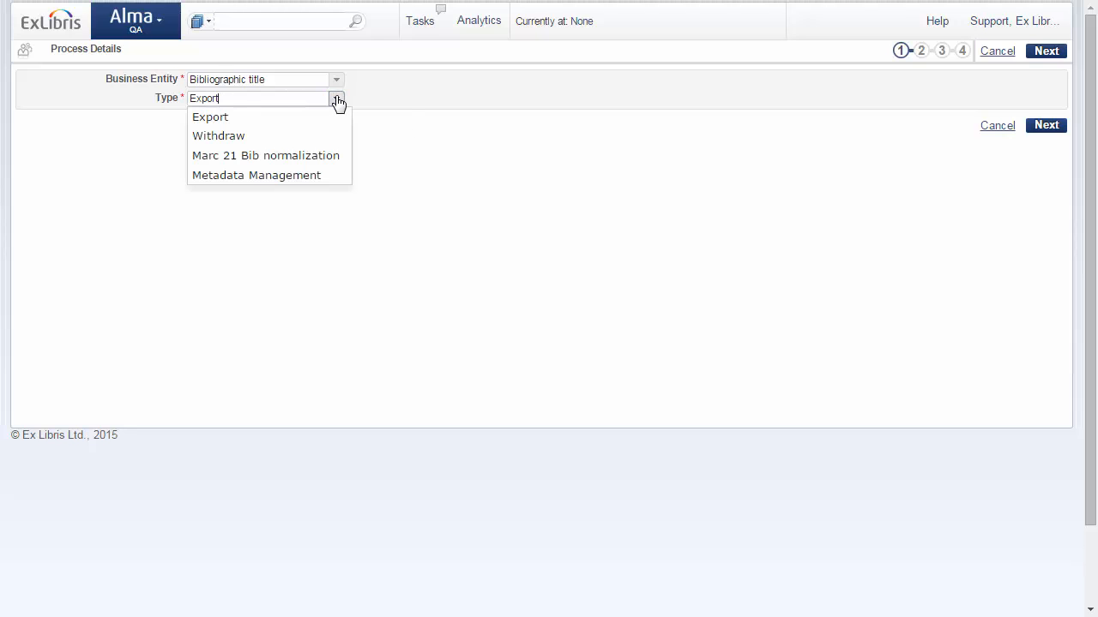
{"action": "left_click", "coordinate": [302, 158]}
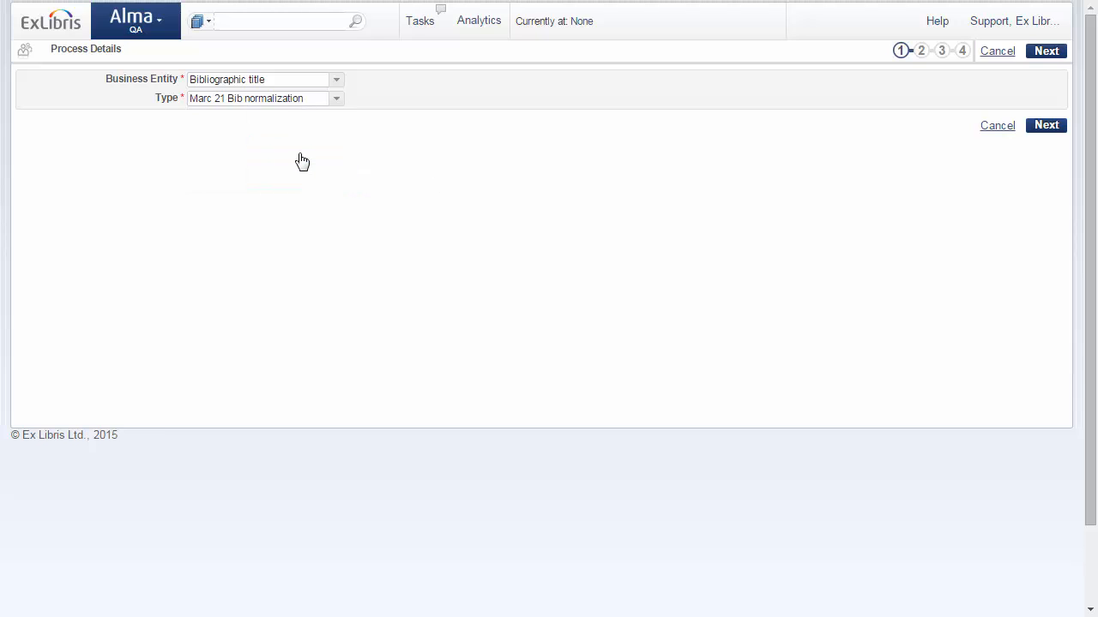
{"action": "left_click", "coordinate": [1046, 126]}
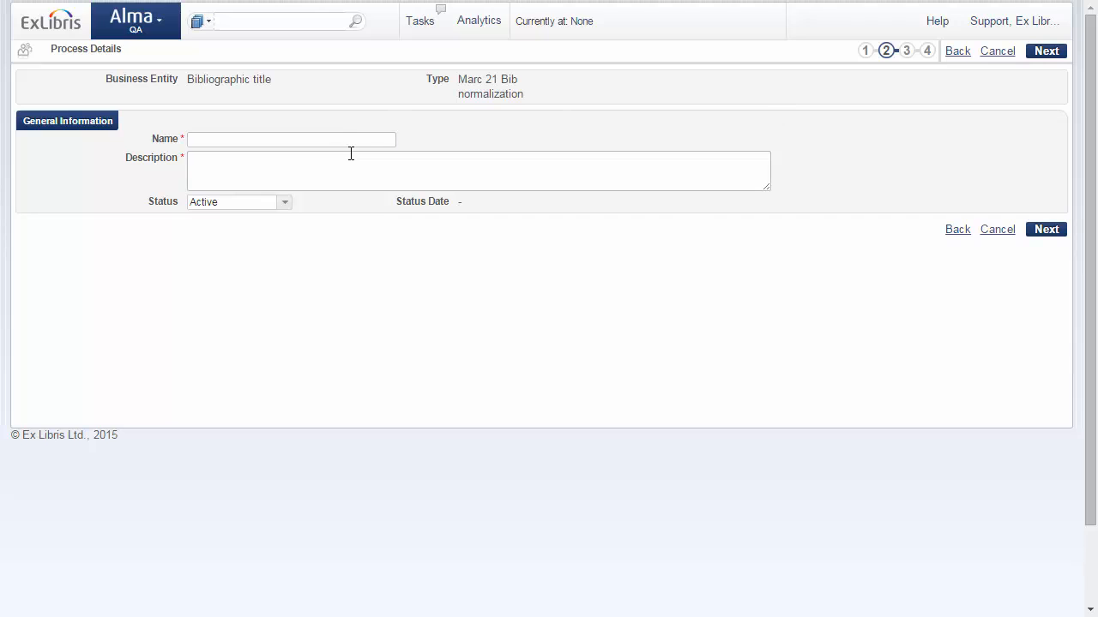
Step: Name the process "Populate Originating System Info" and describe it as "Populate Originating System Info: Name and Date"
{"action": "left_click", "coordinate": [341, 141]}
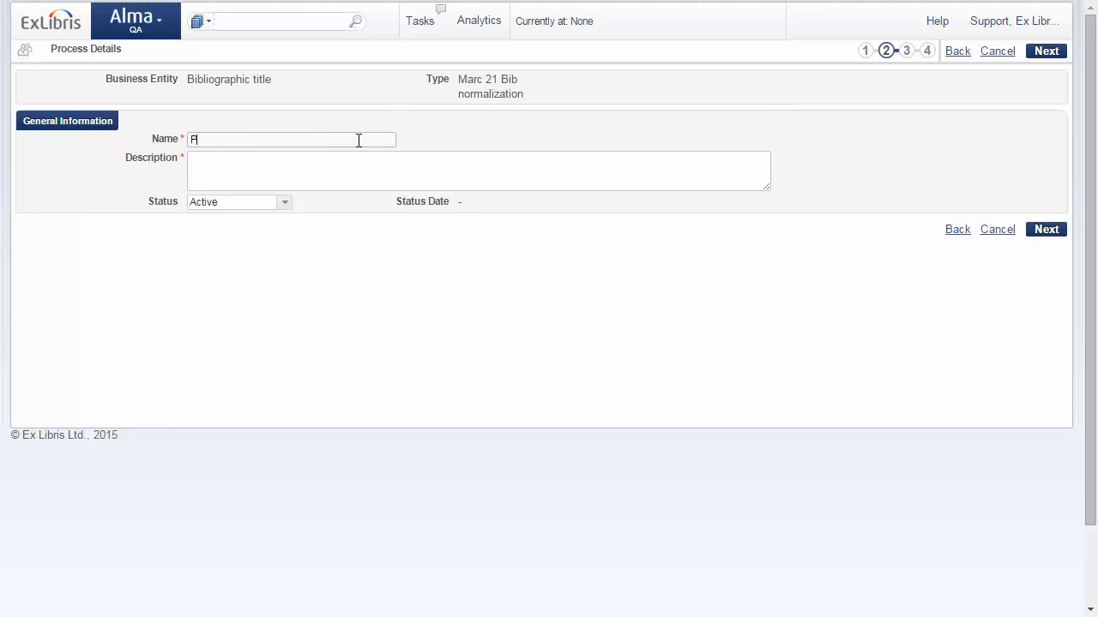
{"action": "type", "text": "Populate Originating System Info"}
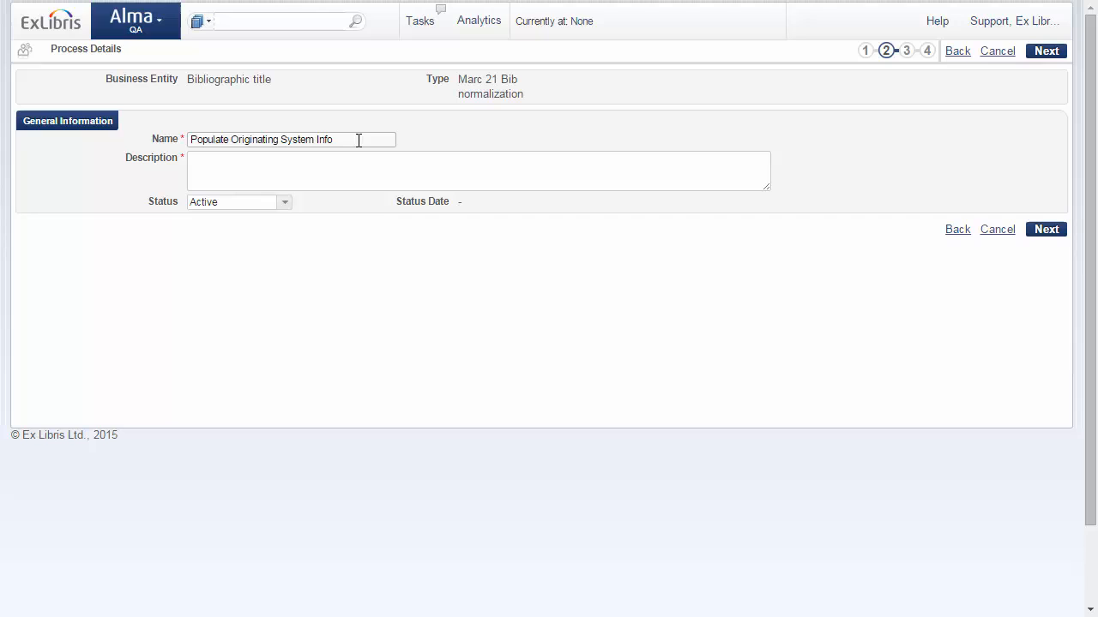
{"action": "left_click_drag", "start_coordinate": [348, 143], "coordinate": [180, 139]}
{"action": "key", "text": "ctrl+c"}
{"action": "left_click", "coordinate": [213, 164]}
{"action": "key", "text": "ctrl+v"}
{"action": "left_click", "coordinate": [238, 160]}
{"action": "type", "text": "d"}
{"action": "key", "text": "BackSpace"}
{"action": "type", "text": "stem Info"}
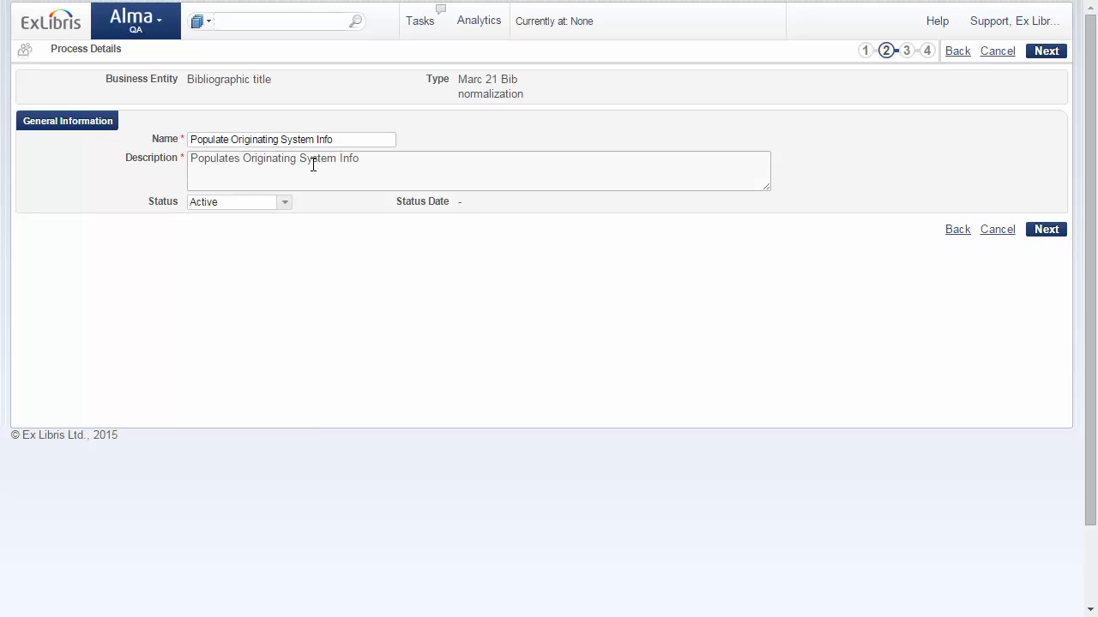
{"action": "type", "text": ": Name and Date"}
Step: Add the "Update originating system information" task to the process's selection and continue to its parameters
{"action": "left_click", "coordinate": [1048, 230]}
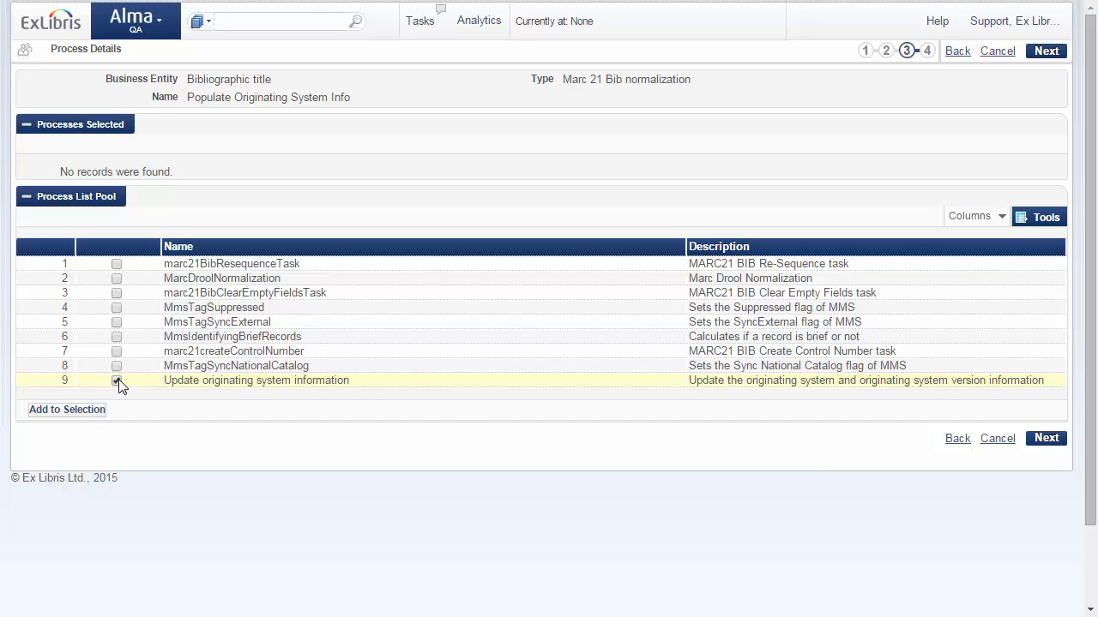
{"action": "left_click", "coordinate": [70, 410]}
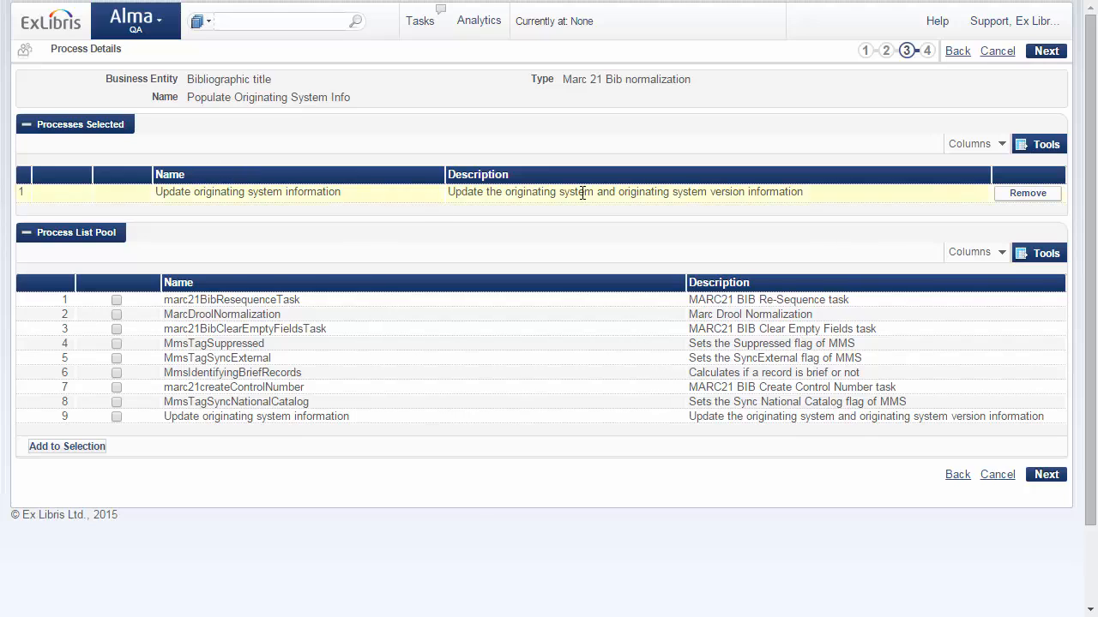
{"action": "left_click", "coordinate": [1049, 479]}
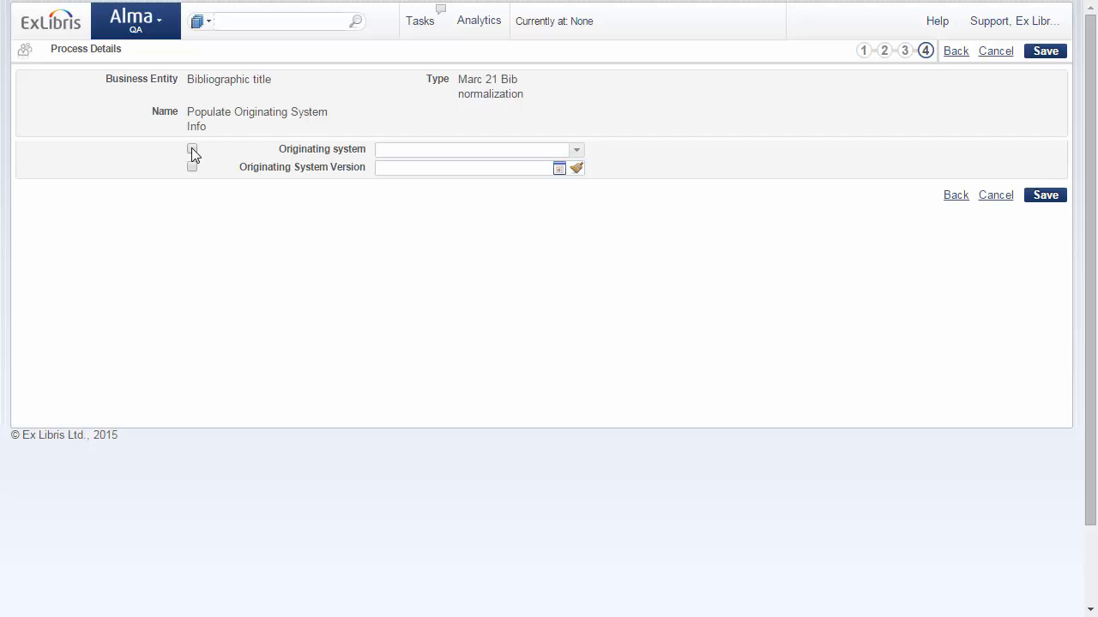
Step: Set the process's originating system to WorldCat and its originating system version to 01/09/2015
{"action": "left_click", "coordinate": [577, 151]}
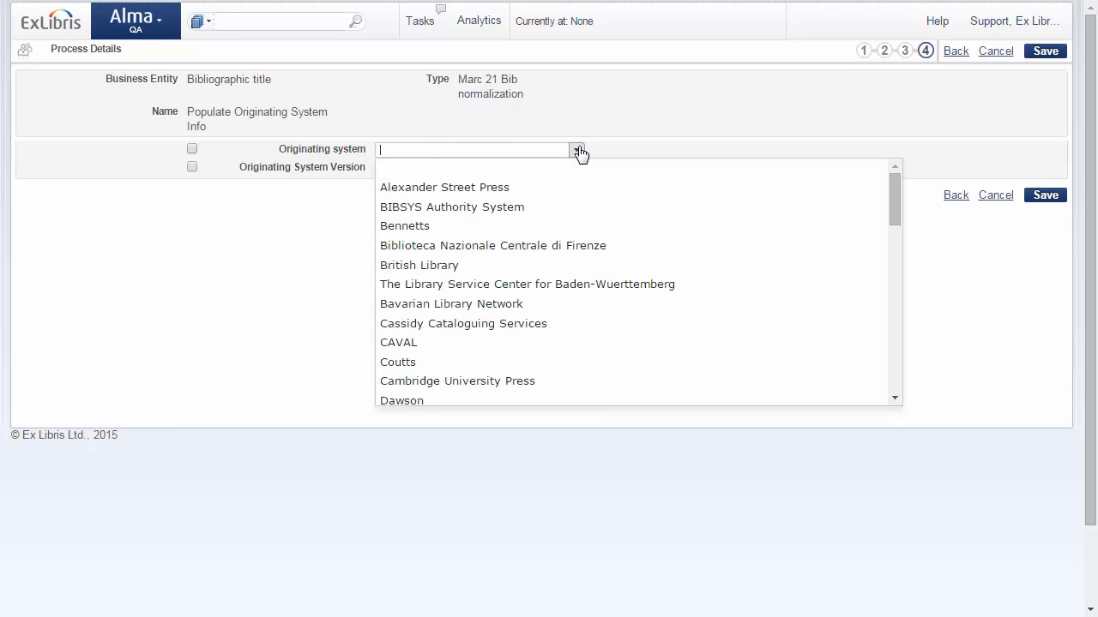
{"action": "left_click_drag", "start_coordinate": [892, 188], "coordinate": [909, 338]}
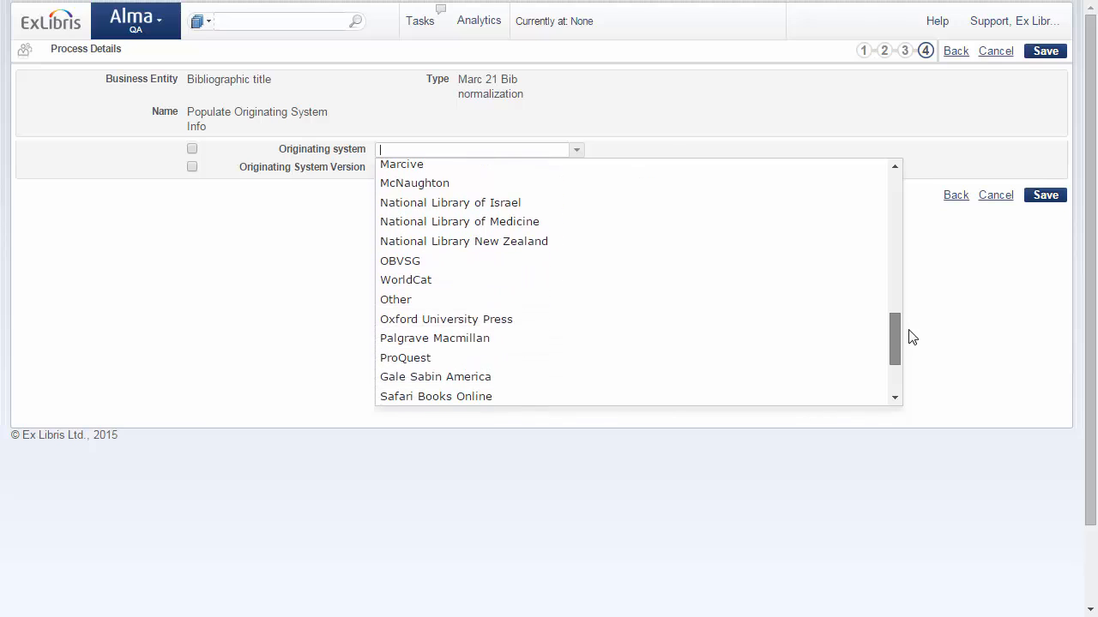
{"action": "left_click", "coordinate": [483, 283]}
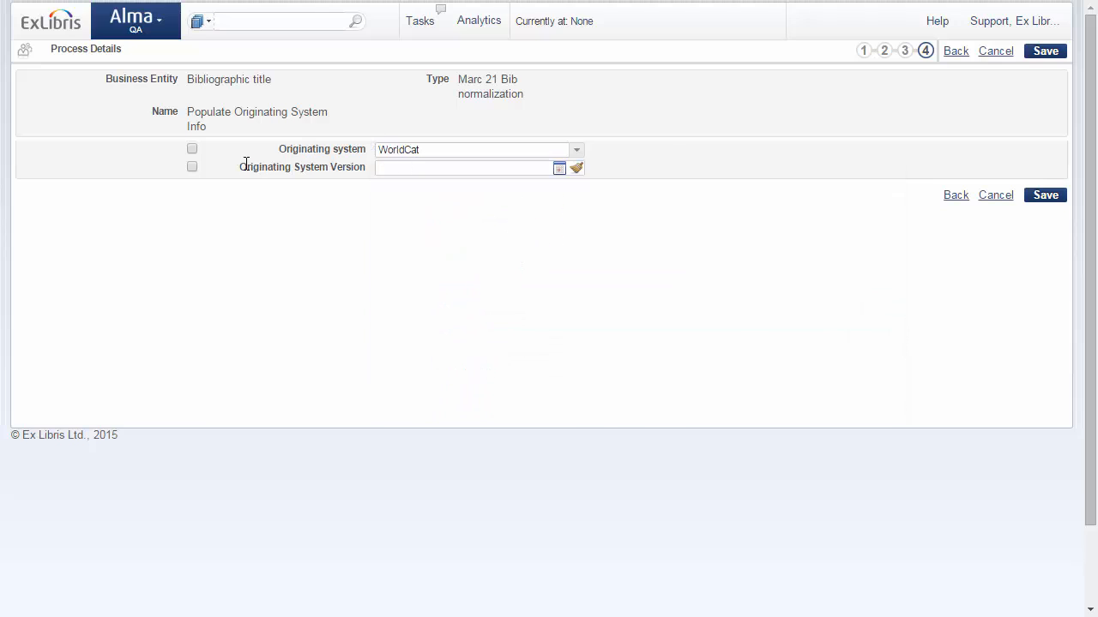
{"action": "left_click", "coordinate": [558, 168]}
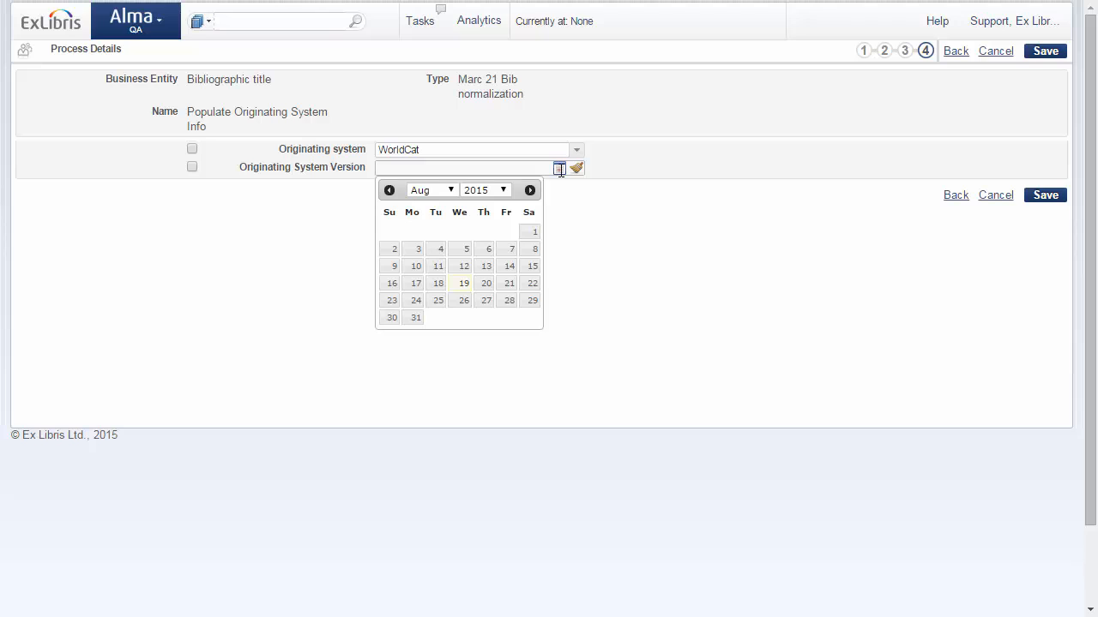
{"action": "left_click", "coordinate": [452, 190]}
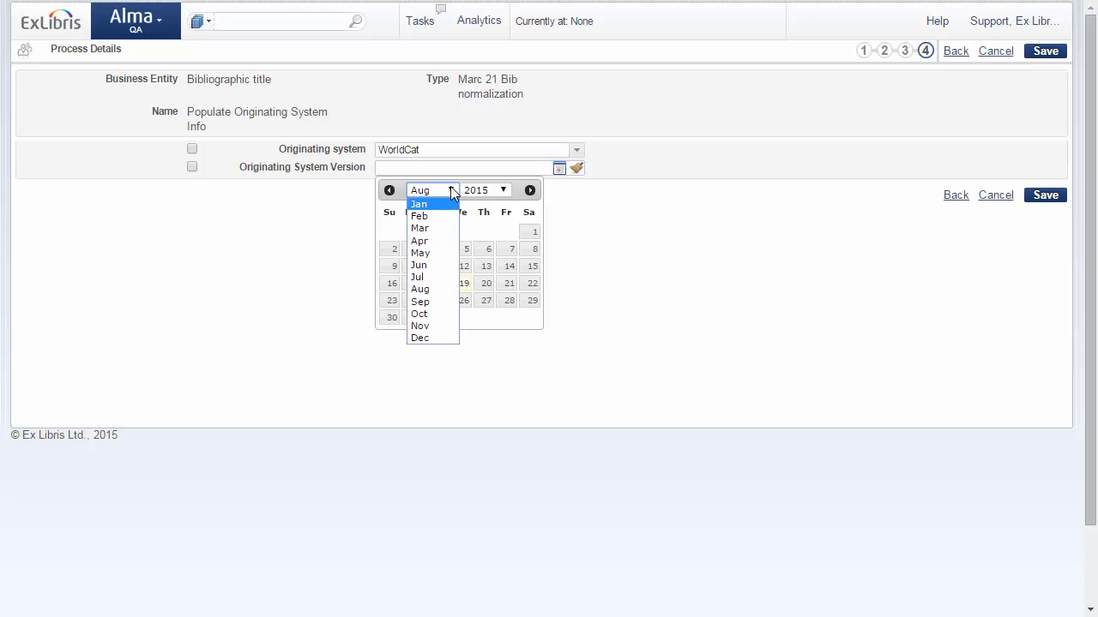
{"action": "left_click", "coordinate": [420, 302]}
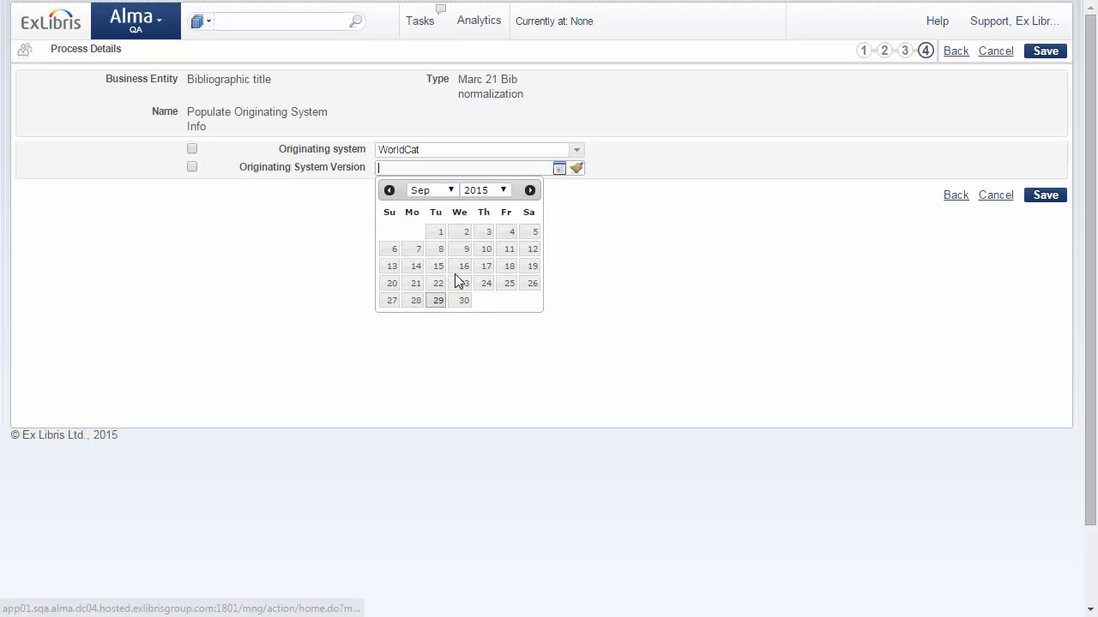
{"action": "left_click", "coordinate": [438, 232]}
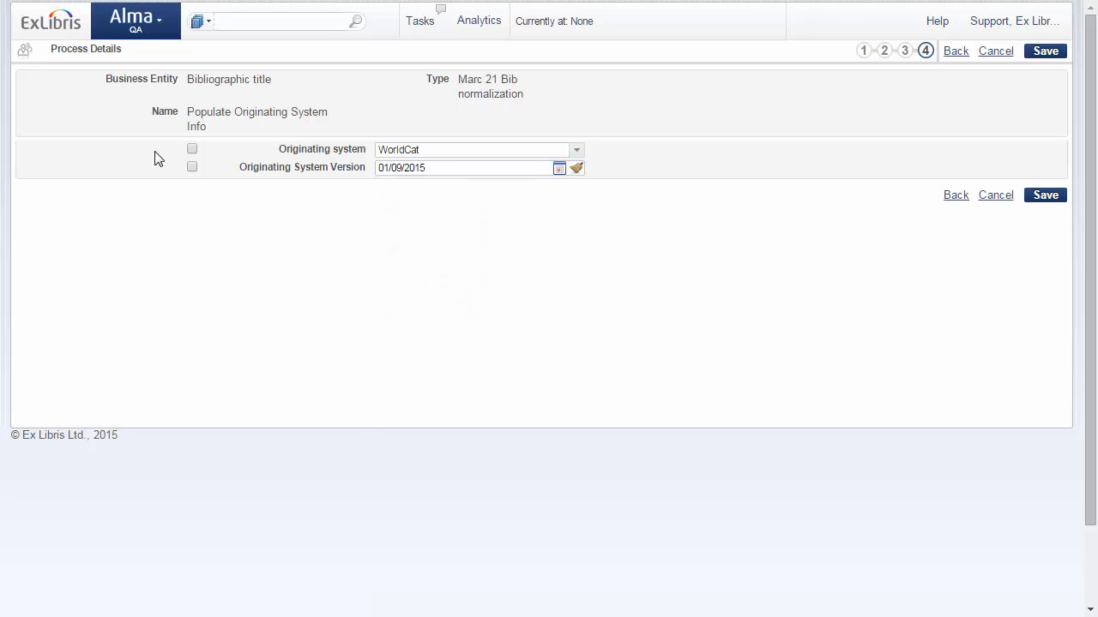
Step: Enable both the originating system and the originating system version parameters, and save the process
{"action": "left_click", "coordinate": [193, 166]}
{"action": "left_click", "coordinate": [192, 148]}
{"action": "left_click", "coordinate": [1053, 200]}
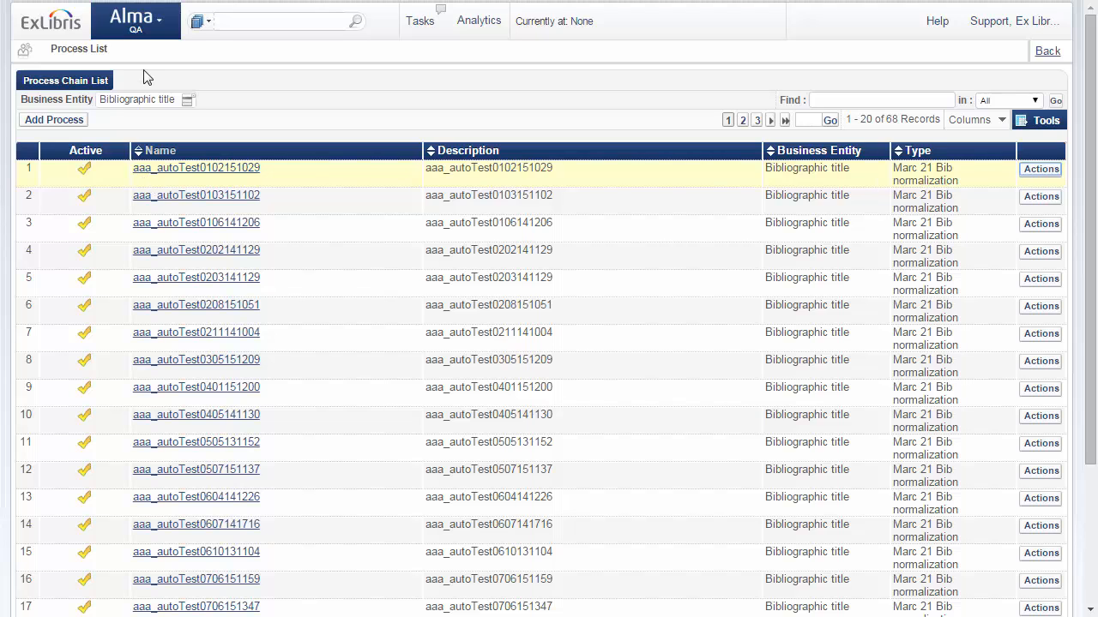
Step: Start running a job, filter the jobs by Marc 21 Bib normalization, and choose Populate Originating System Info
{"action": "left_click", "coordinate": [159, 28]}
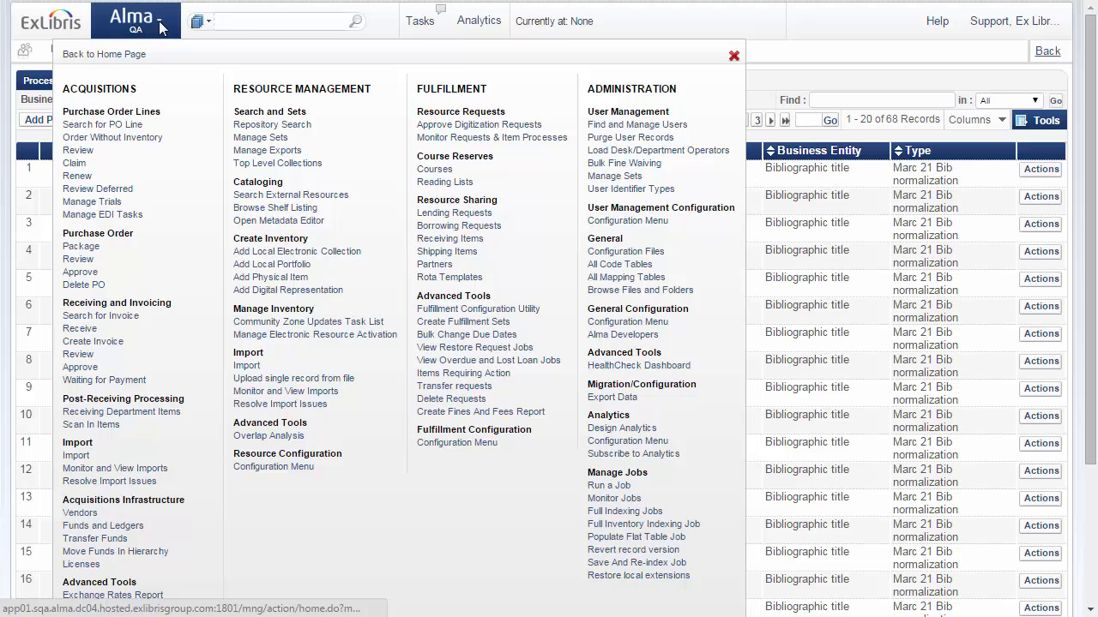
{"action": "left_click", "coordinate": [608, 486]}
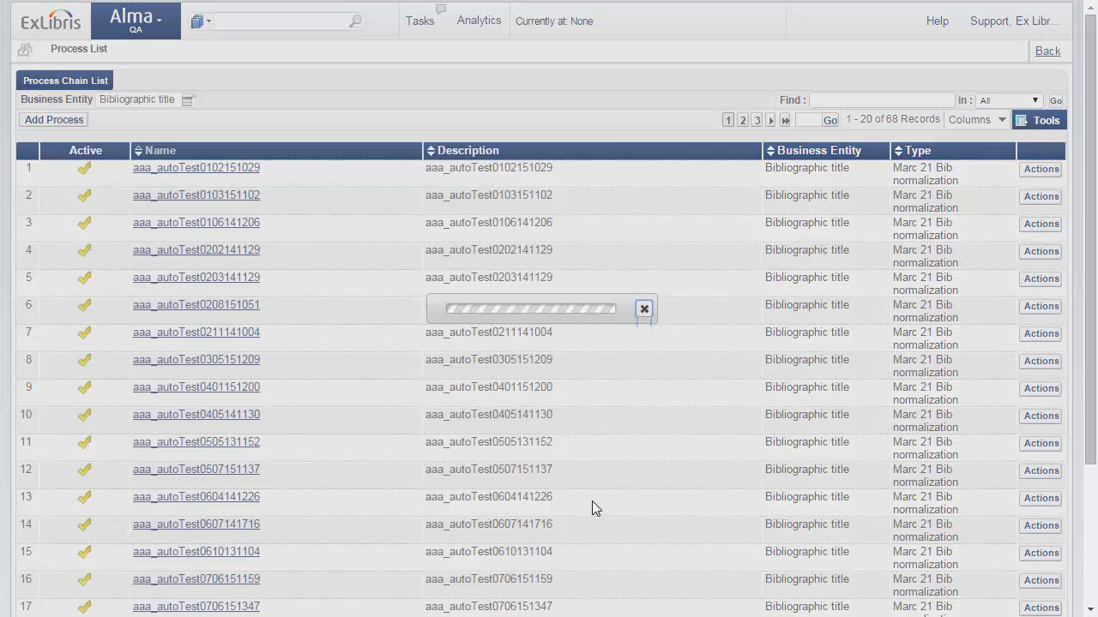
{"action": "left_click", "coordinate": [57, 101]}
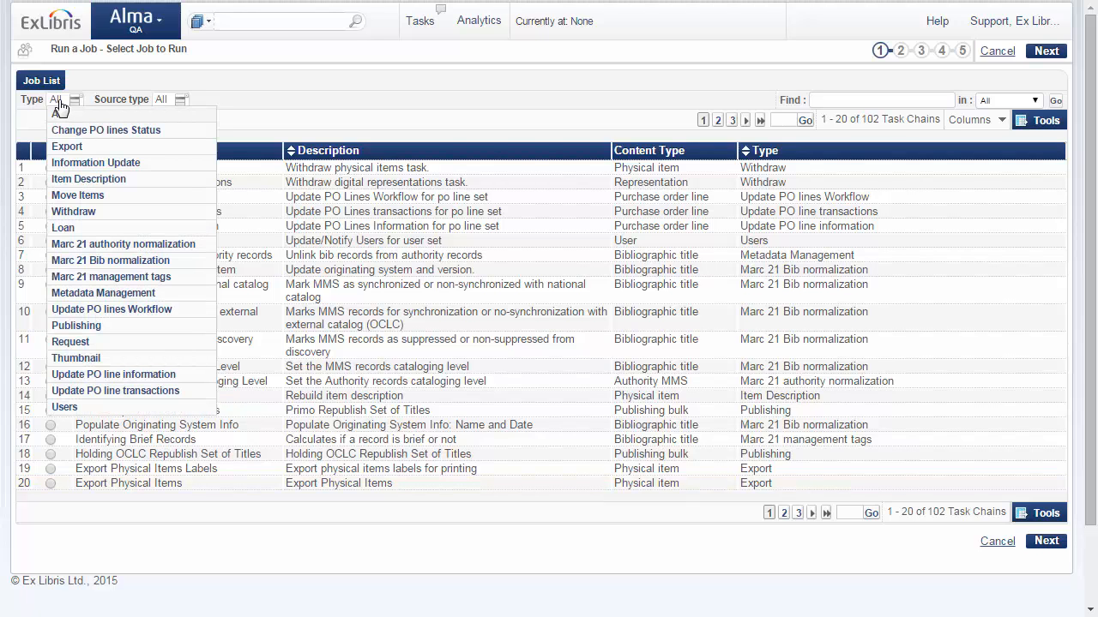
{"action": "left_click", "coordinate": [115, 260]}
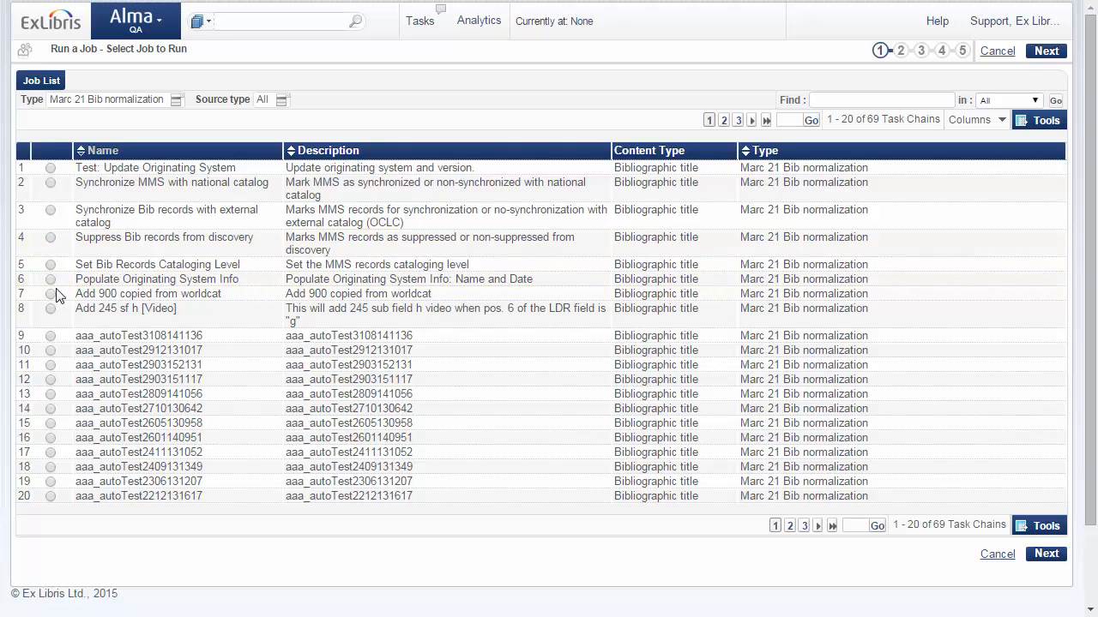
{"action": "left_click", "coordinate": [50, 279]}
{"action": "left_click", "coordinate": [1046, 554]}
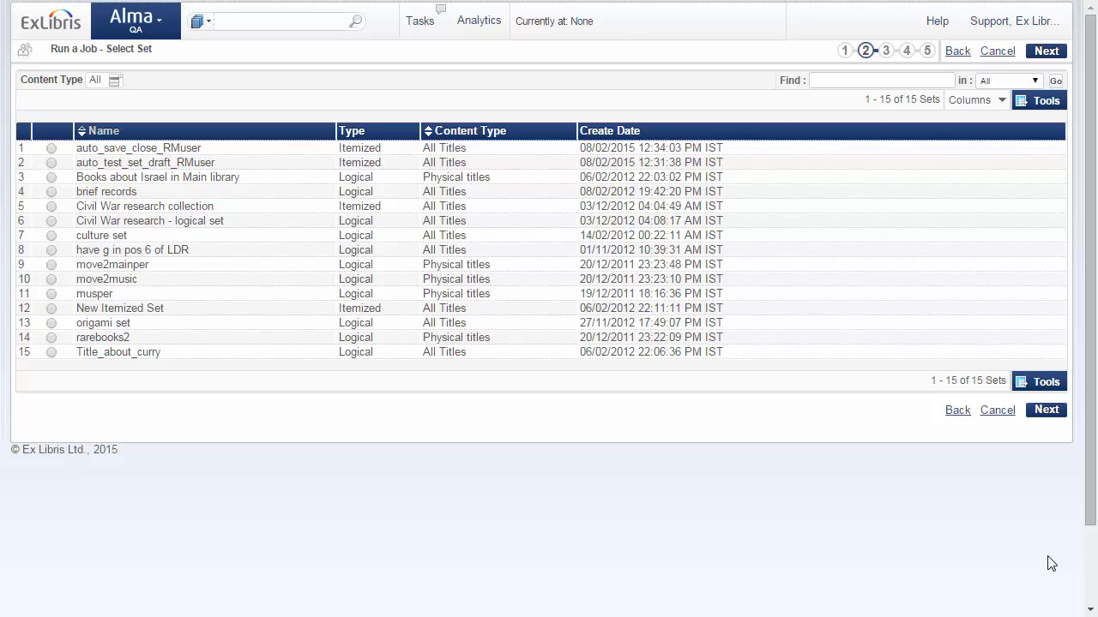
Step: Apply the job to the Civil War research collection set and accept its parameters and schedule up to the final review
{"action": "left_click", "coordinate": [53, 207]}
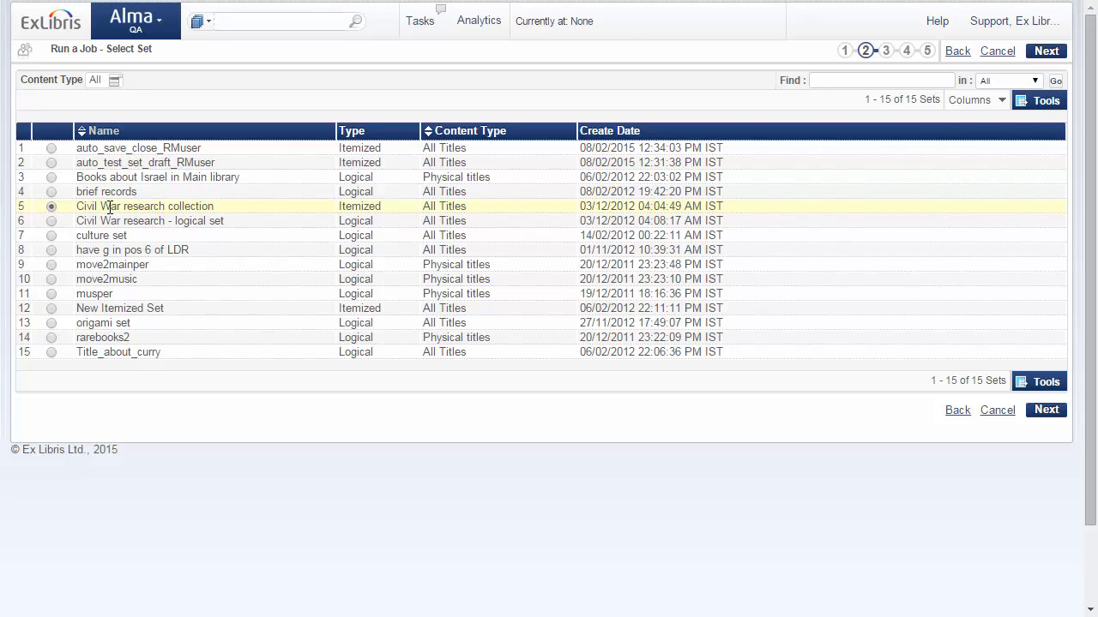
{"action": "left_click", "coordinate": [1040, 411]}
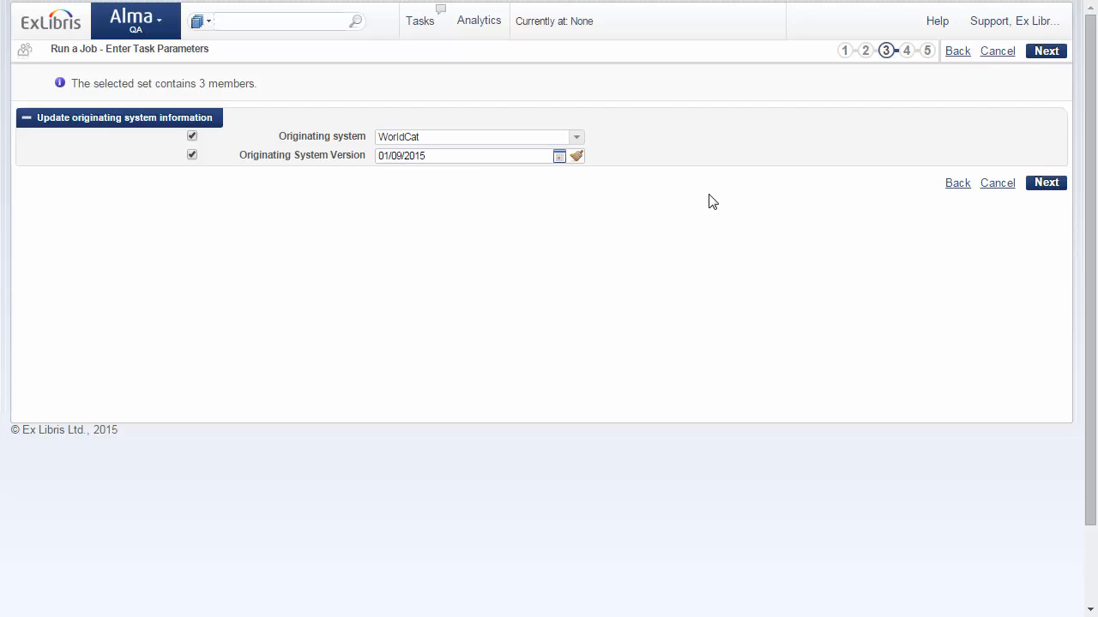
{"action": "left_click", "coordinate": [1044, 185]}
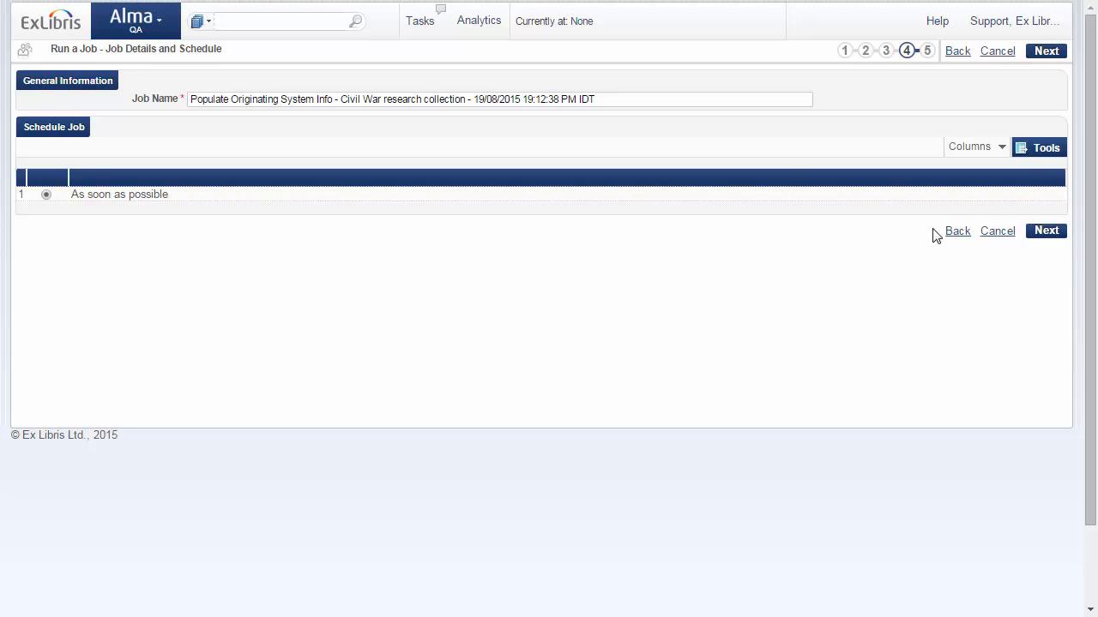
{"action": "left_click", "coordinate": [1044, 232]}
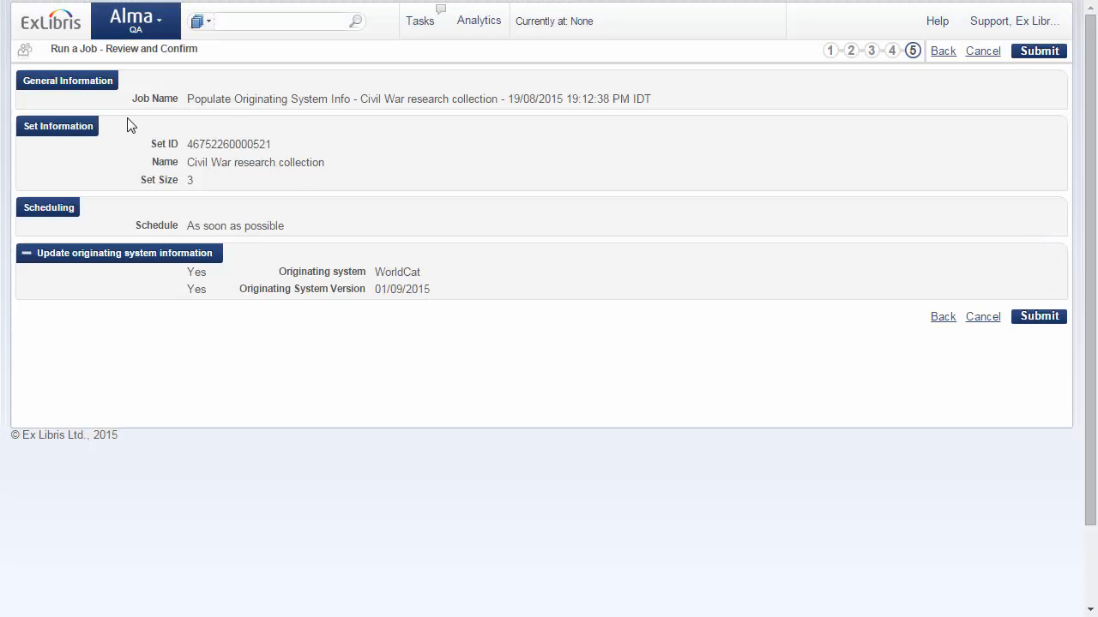
Step: Submit and confirm the Populate Originating System Info job for the Civil War research collection, and refresh the list of running jobs
{"action": "left_click", "coordinate": [1037, 319]}
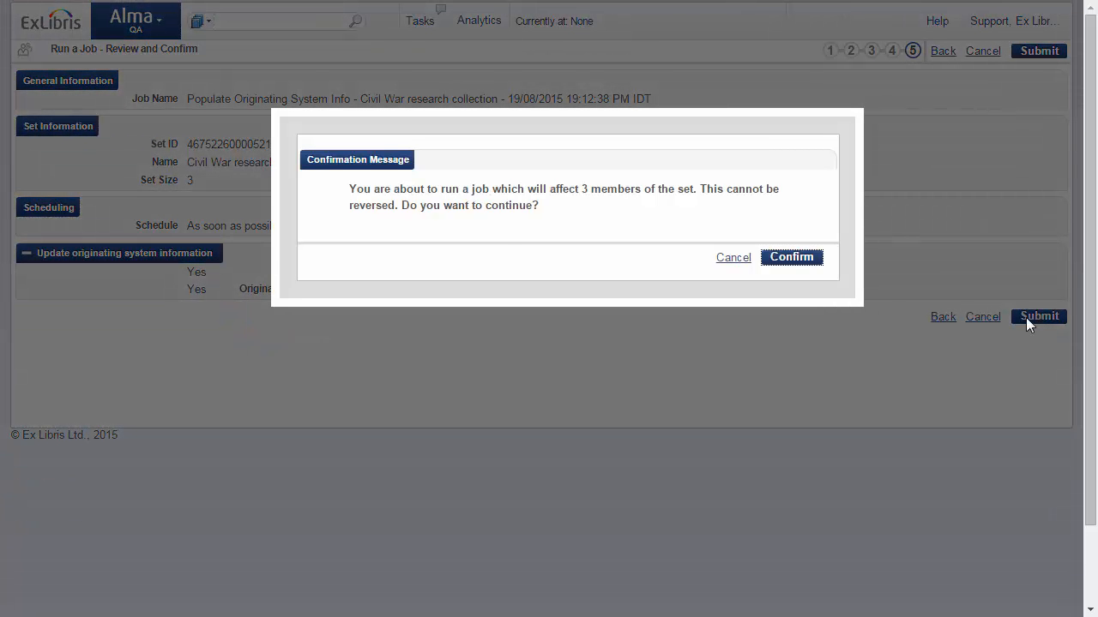
{"action": "left_click", "coordinate": [790, 259]}
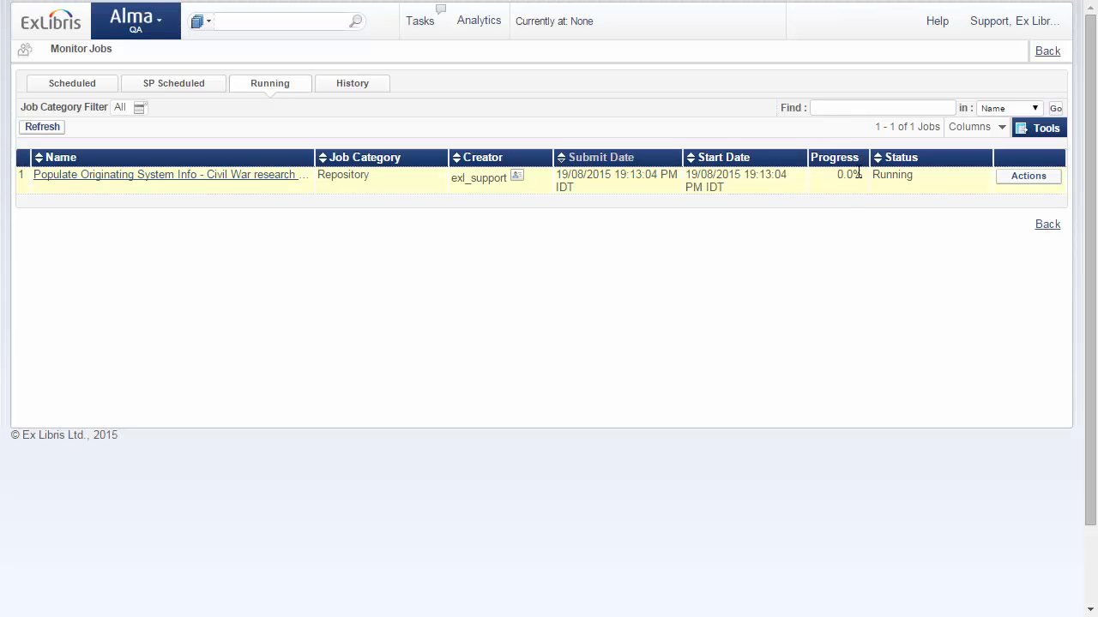
{"action": "left_click", "coordinate": [38, 135]}
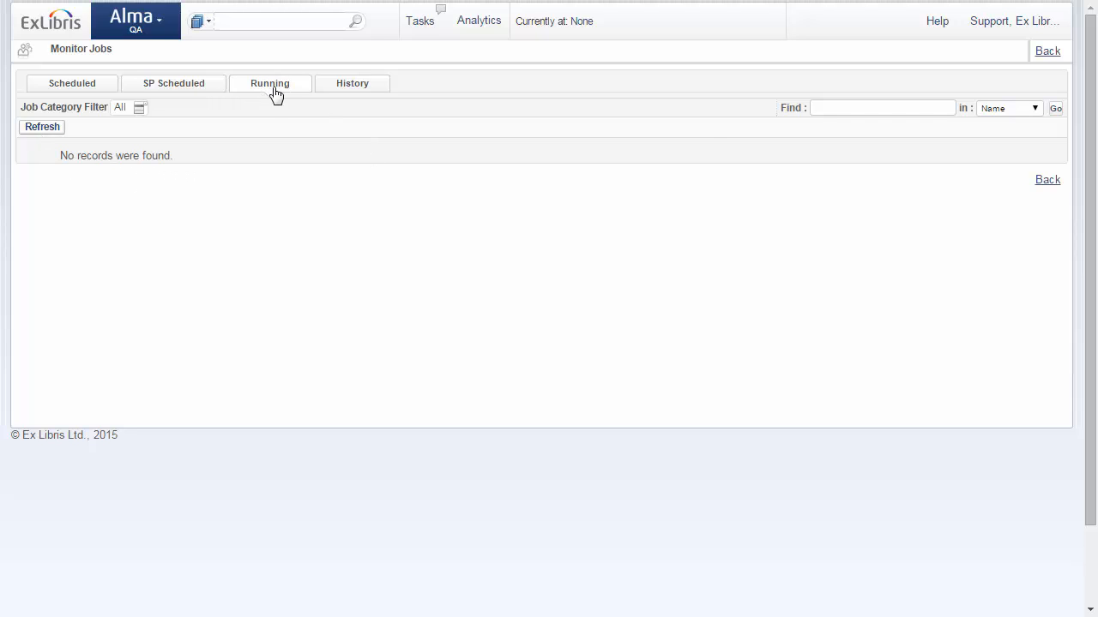
Step: Open the job report of the latest Populate Originating System Info run from the job history
{"action": "left_click", "coordinate": [338, 89]}
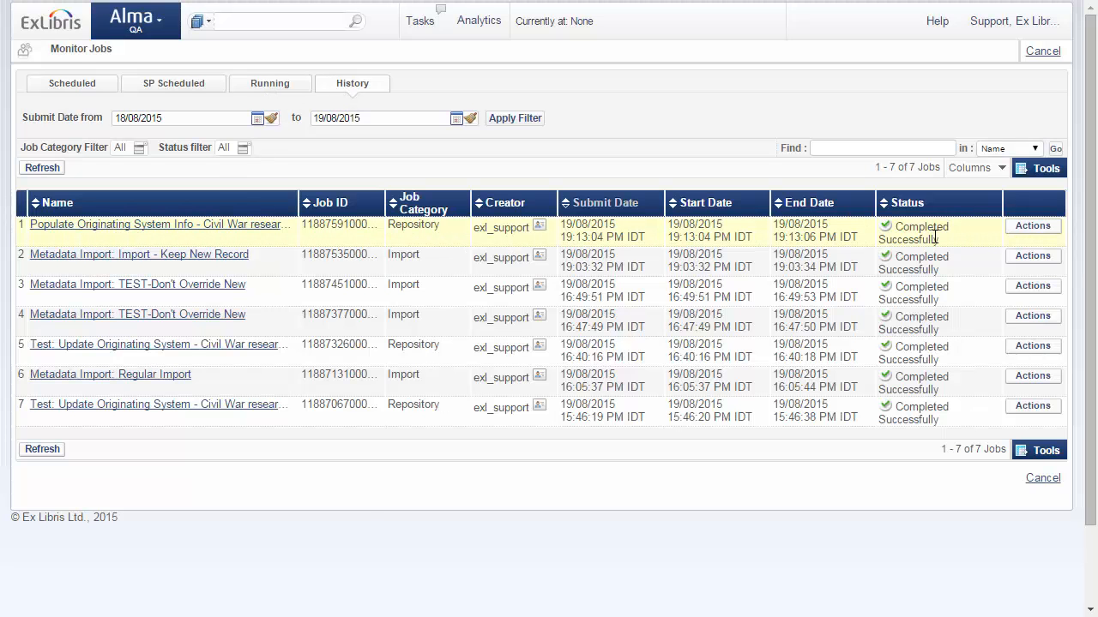
{"action": "left_click", "coordinate": [1029, 226]}
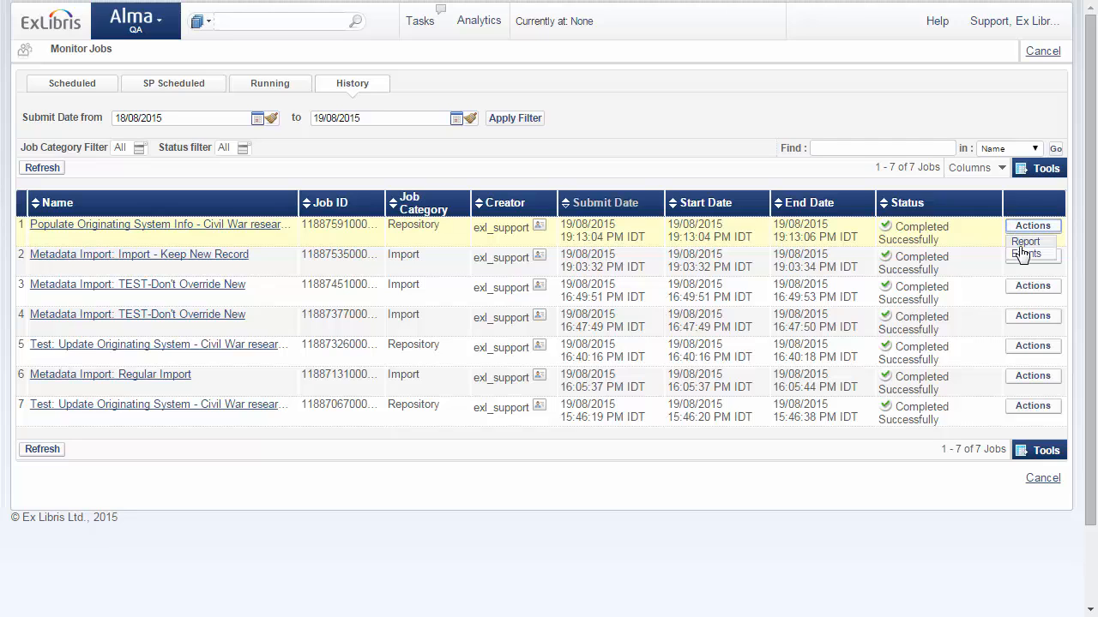
{"action": "left_click", "coordinate": [1024, 240]}
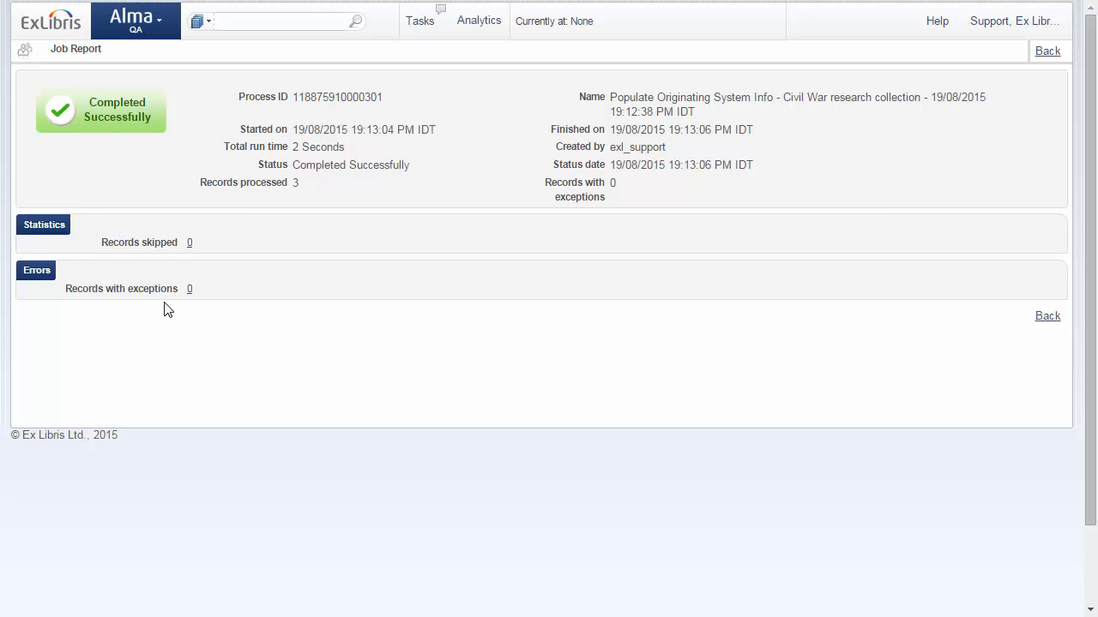
Step: Search the repository for "reexamining civil" and open the MARC record of Reexamining the Civil War to check its originating system information
{"action": "key", "text": "F11"}
{"action": "left_click", "coordinate": [259, 20]}
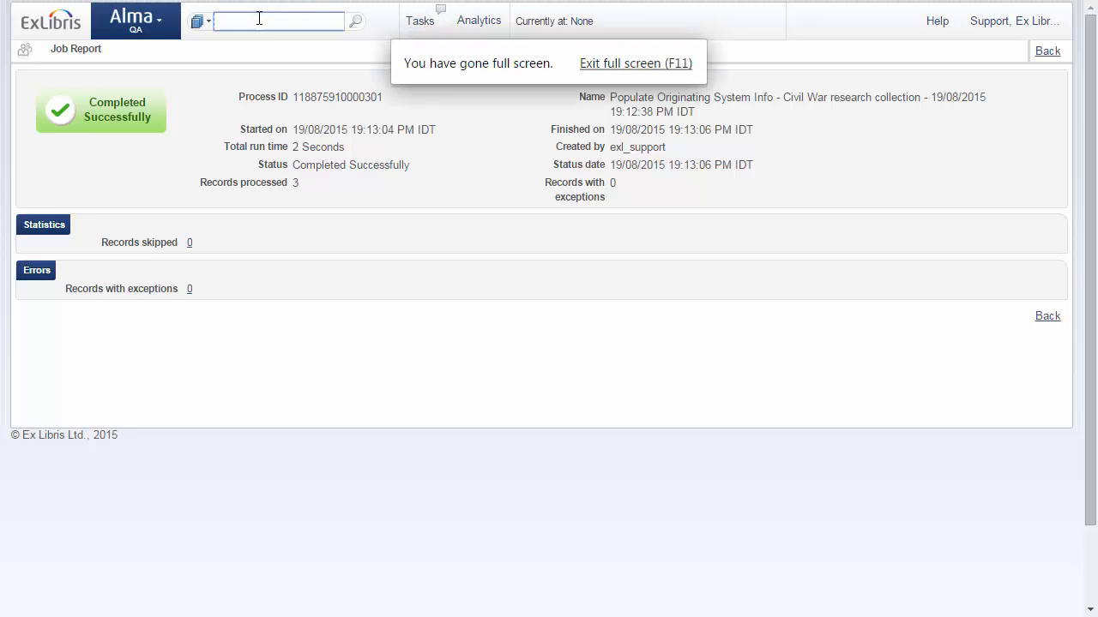
{"action": "type", "text": "reexamining ci"}
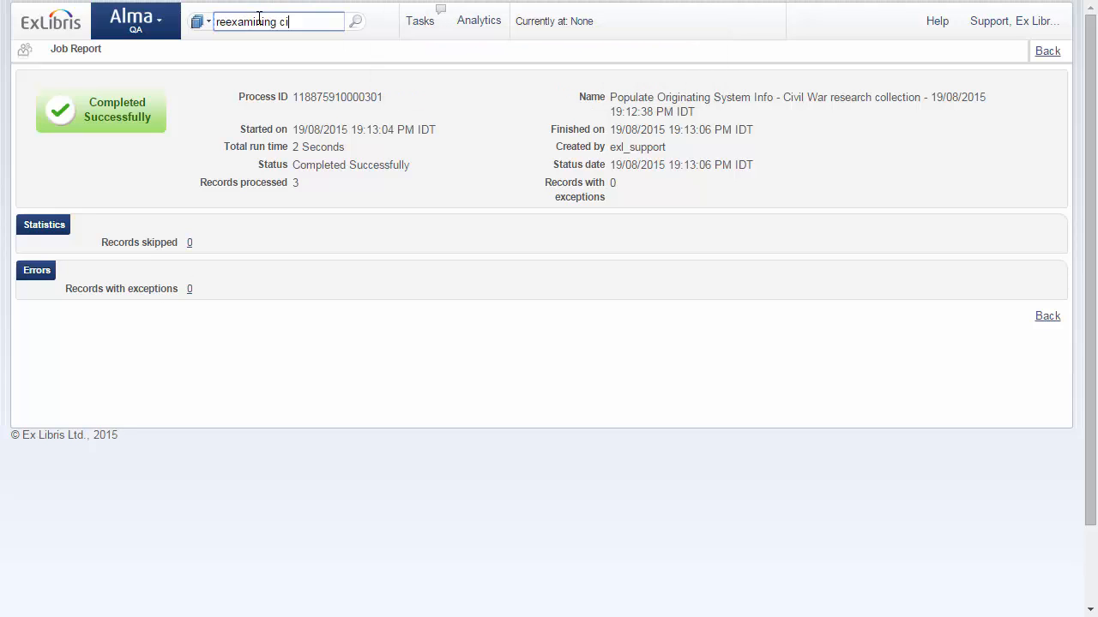
{"action": "type", "text": "vil"}
{"action": "key", "text": "Return"}
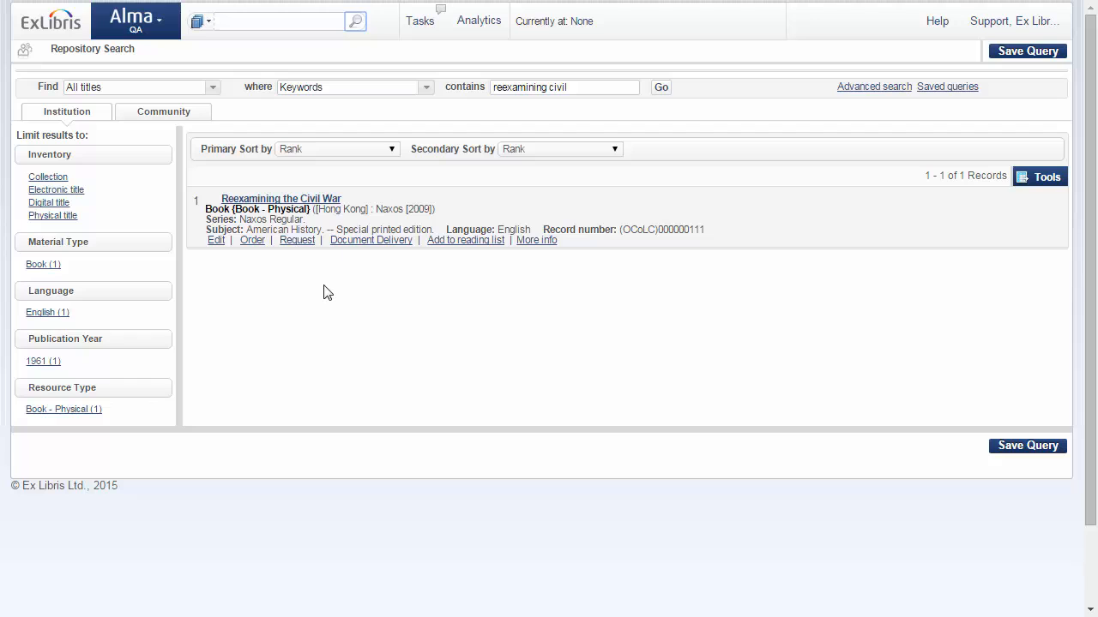
{"action": "left_click", "coordinate": [255, 199]}
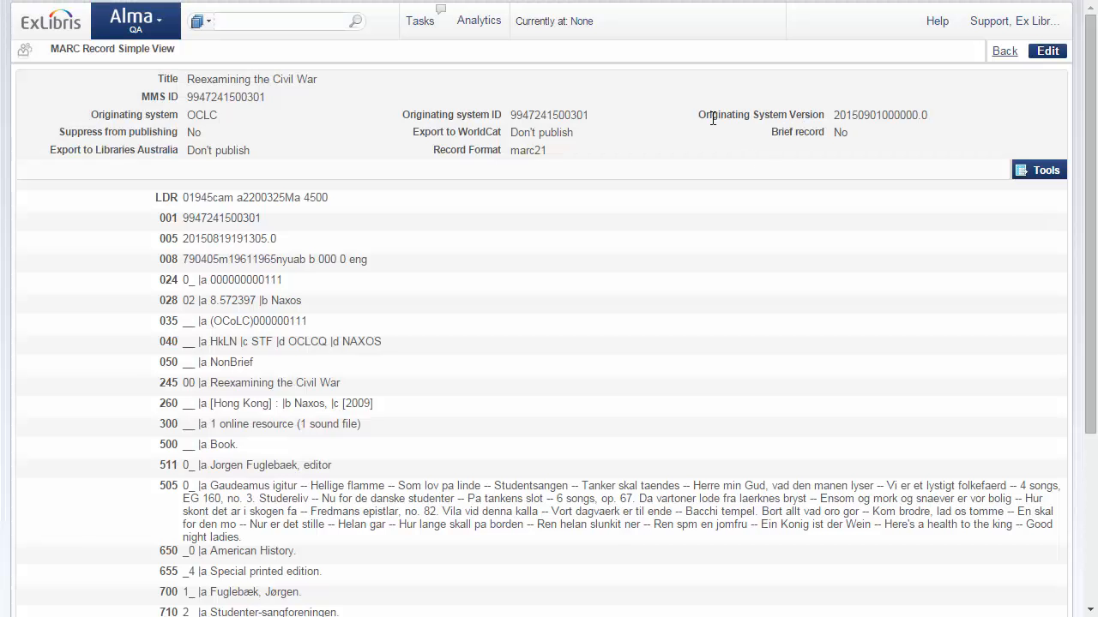